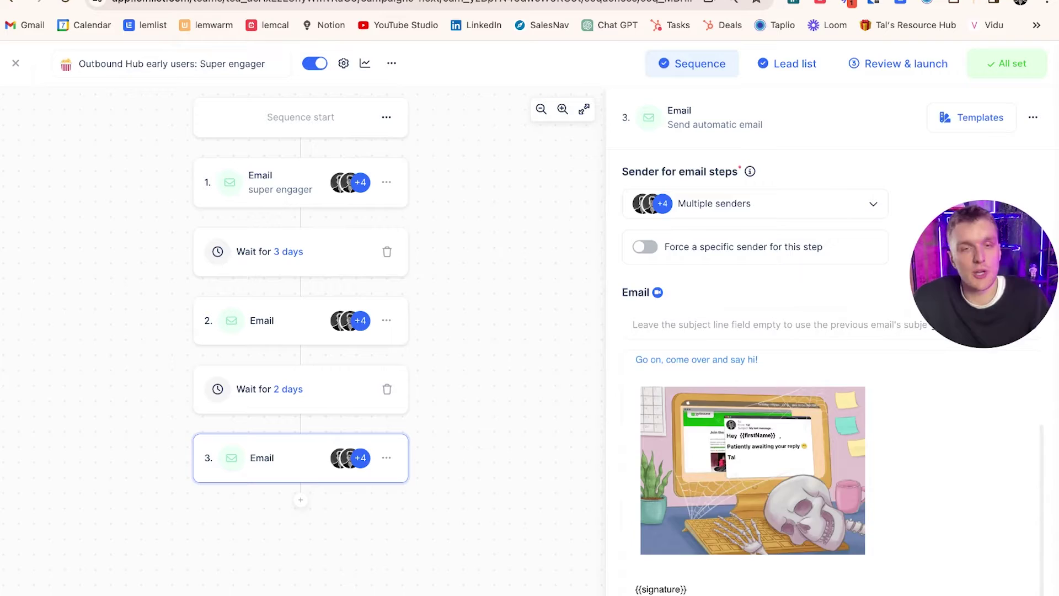
Step: Scroll down through the campaign's email step editor
{"action": "scroll", "coordinate": [936, 496], "scroll_direction": "down", "scroll_amount": 2}
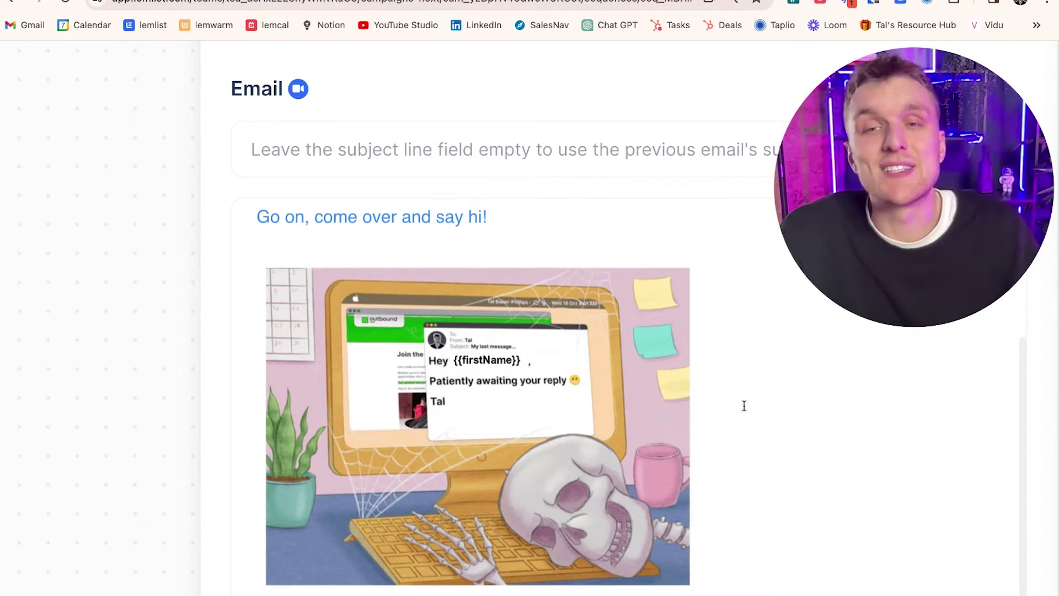
{"action": "mouse_move", "coordinate": [749, 376]}
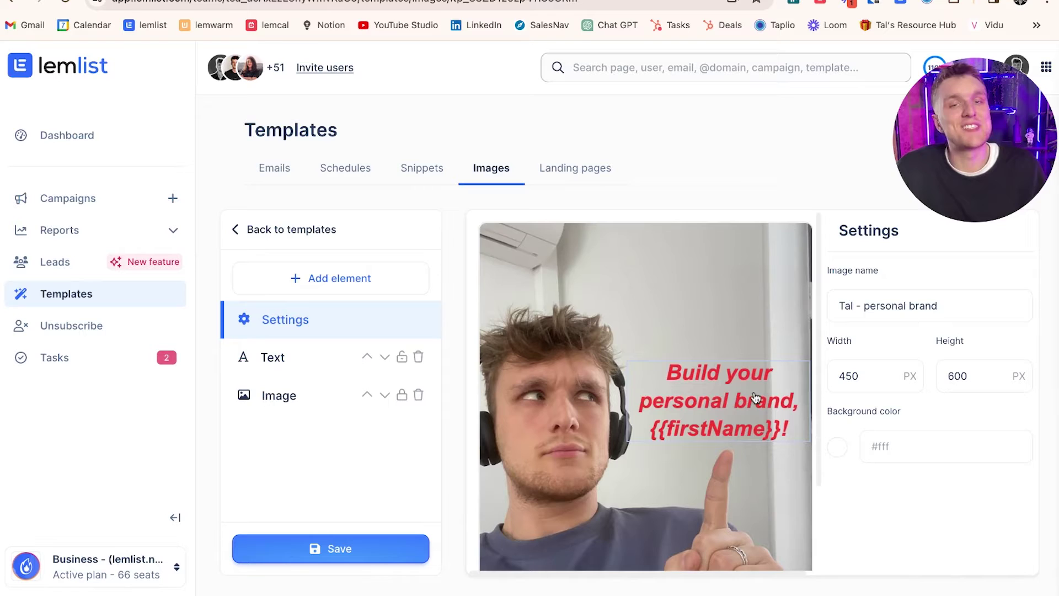
Step: Scroll down to look over the example image template
{"action": "scroll", "coordinate": [753, 394], "scroll_direction": "down", "scroll_amount": 1}
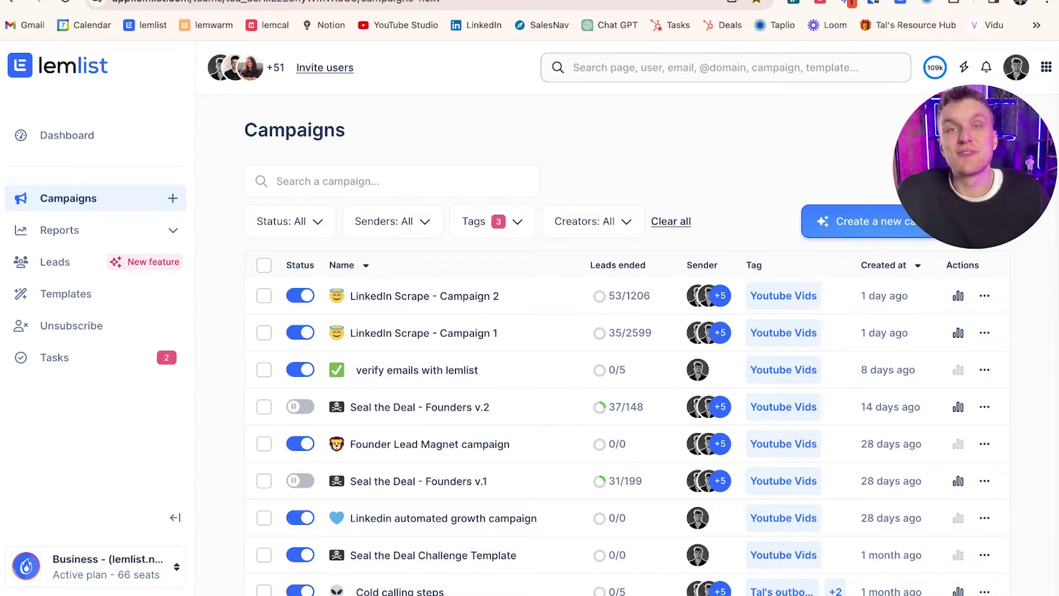
Step: Create a new image template with an image element holding the handshake picture, zoomed out
{"action": "left_click", "coordinate": [87, 303]}
{"action": "left_click", "coordinate": [491, 167]}
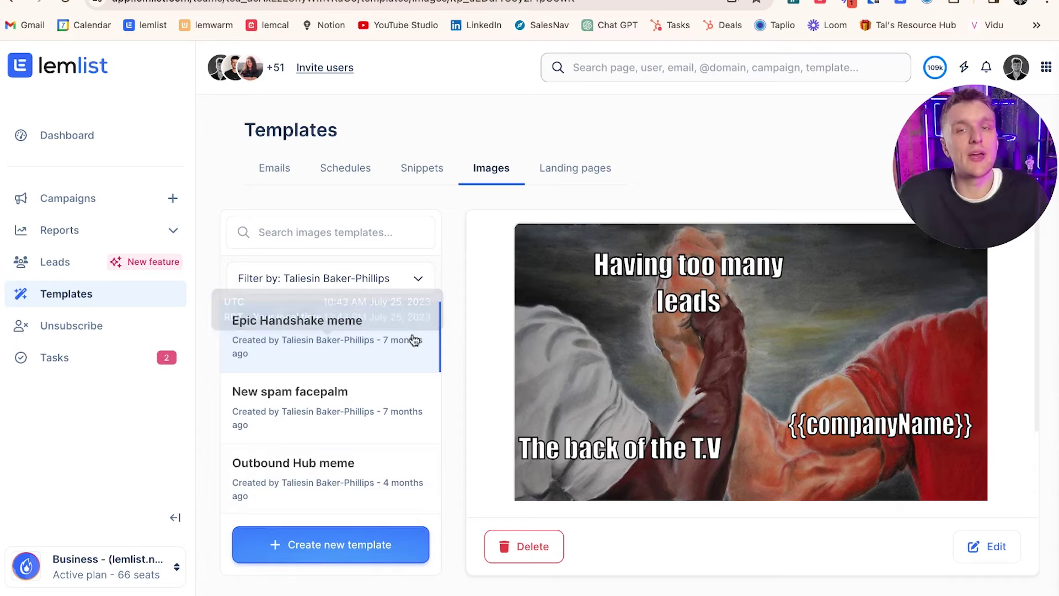
{"action": "left_click", "coordinate": [370, 546]}
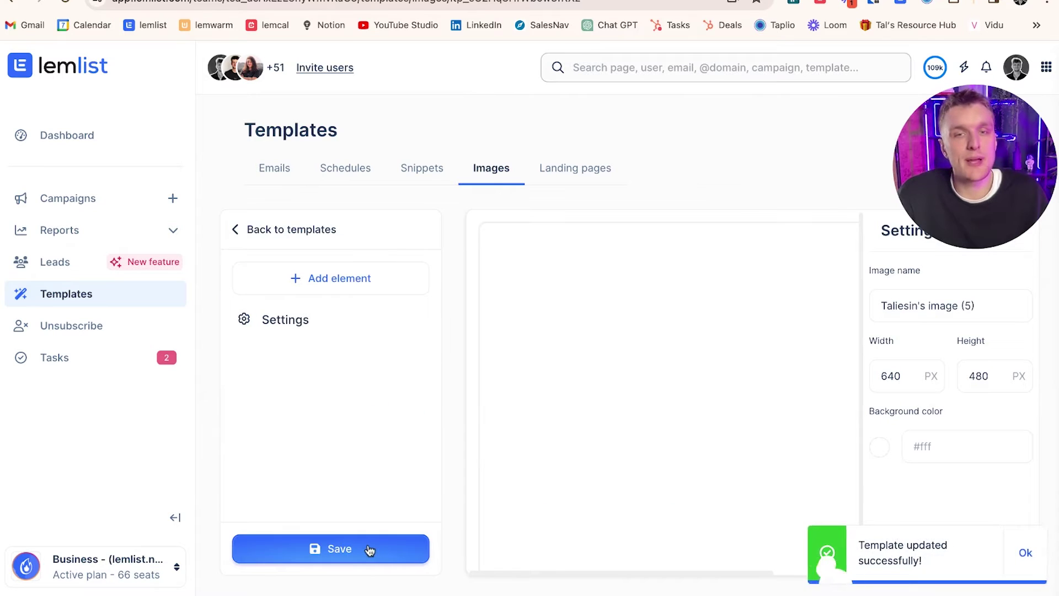
{"action": "left_click", "coordinate": [307, 279]}
{"action": "left_click", "coordinate": [305, 286]}
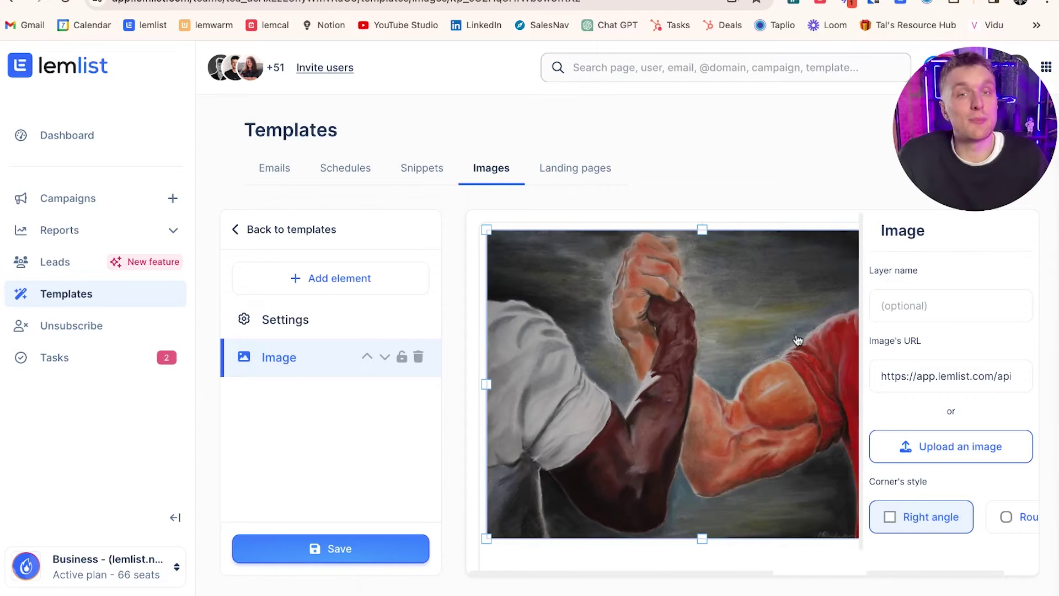
{"action": "key", "text": "ctrl+minus"}
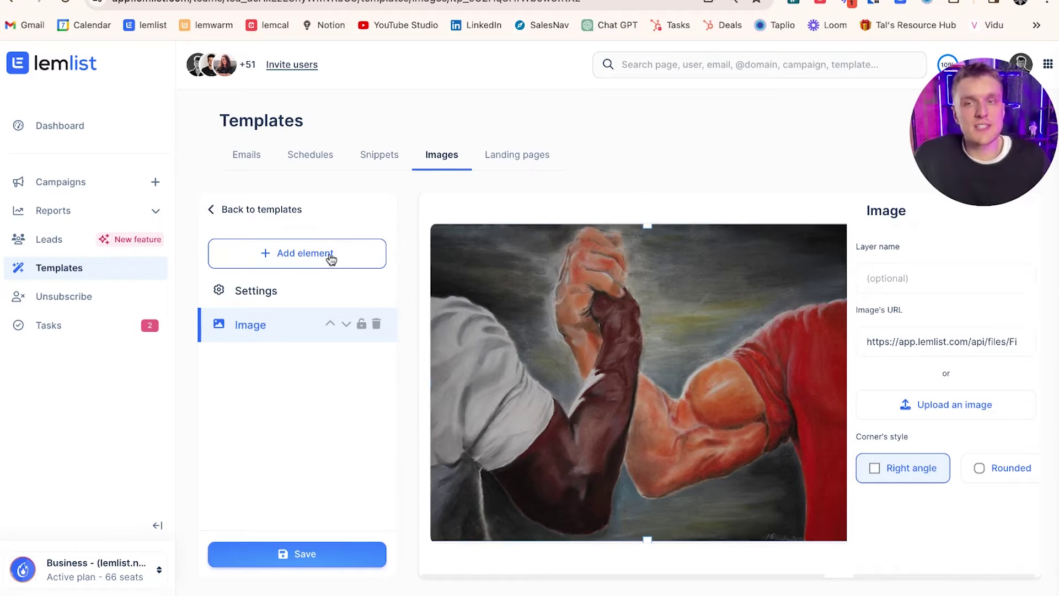
Step: Add a meme caption reading 'BACK OF THE T.V' at the image's bottom-left
{"action": "left_click", "coordinate": [331, 259]}
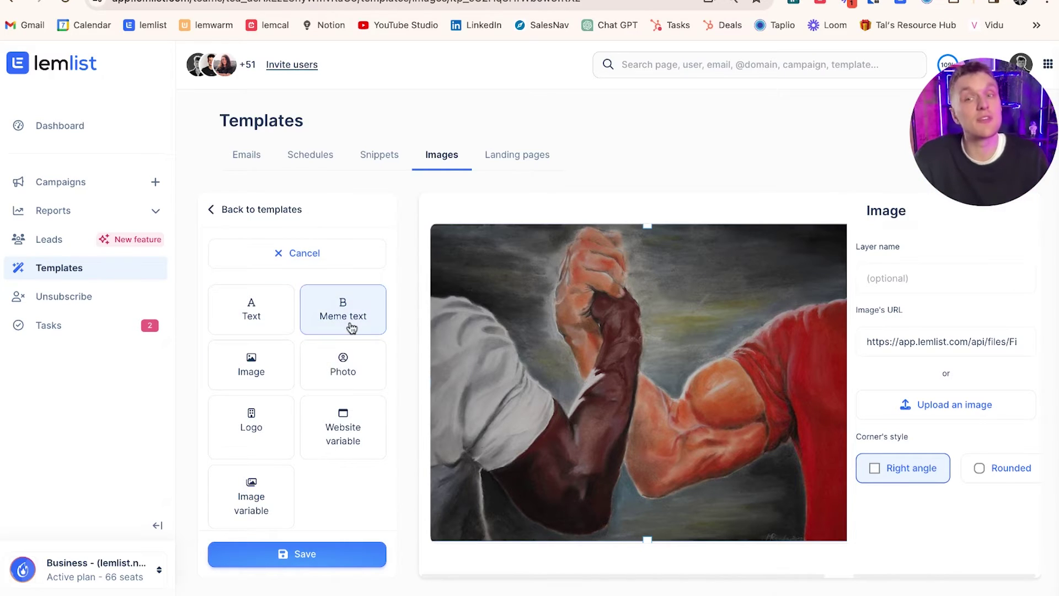
{"action": "left_click", "coordinate": [346, 300]}
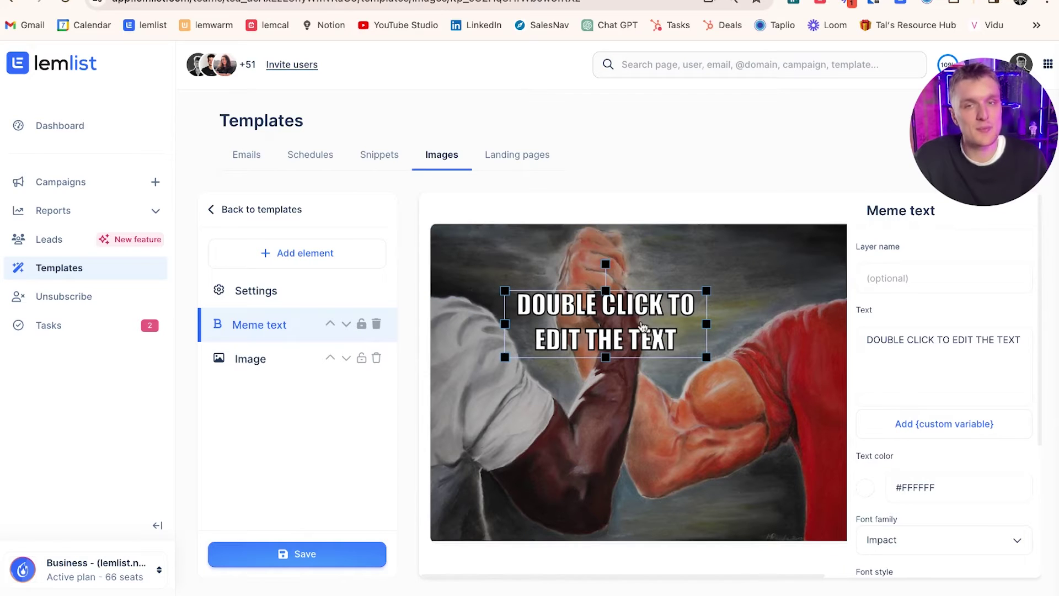
{"action": "double_click", "coordinate": [643, 325]}
{"action": "type", "text": "BACK OF T"}
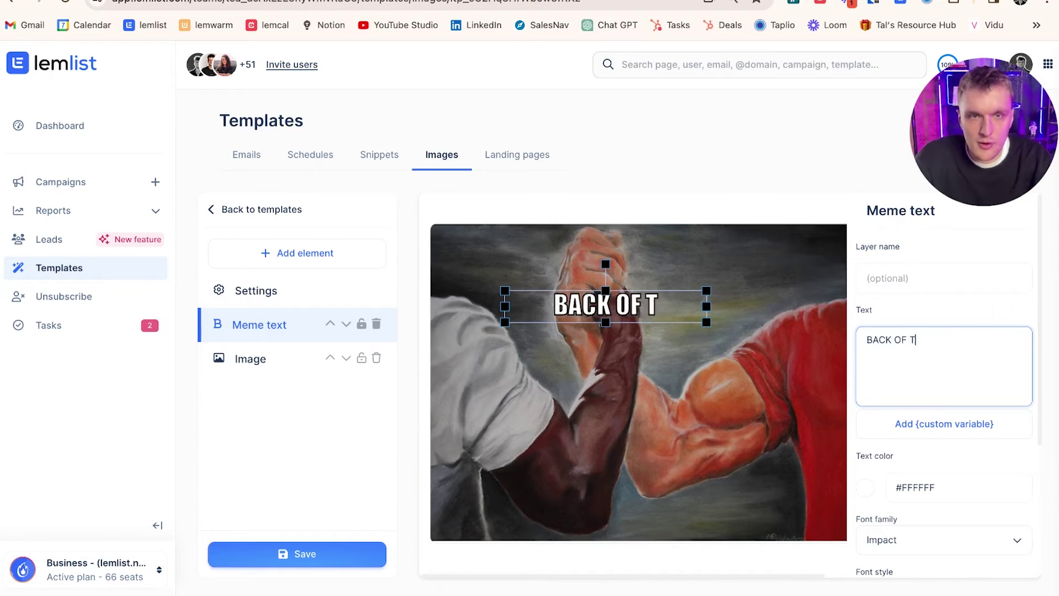
{"action": "type", "text": "HE T.V"}
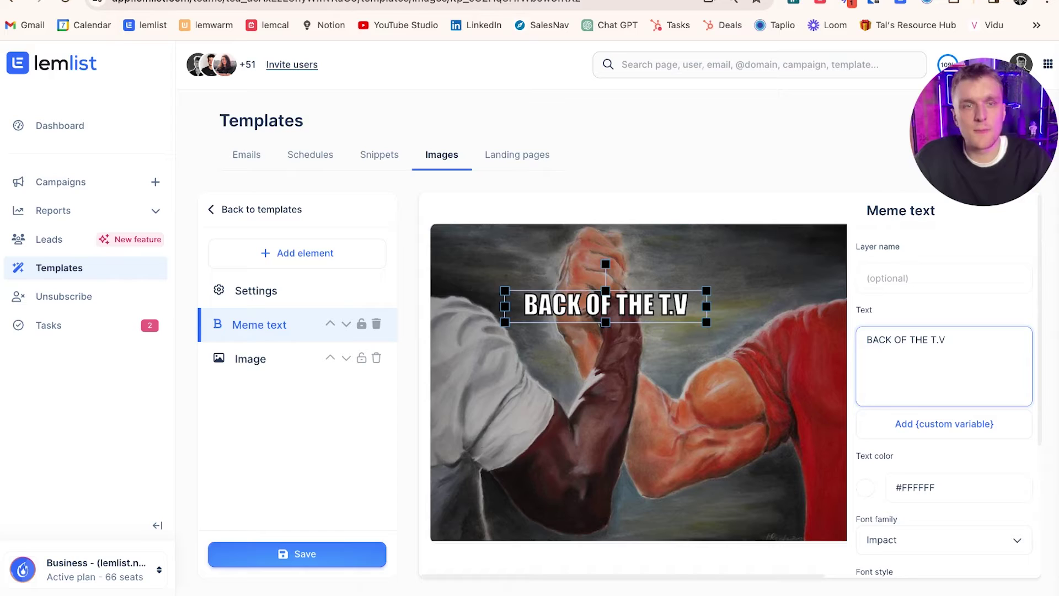
{"action": "left_click_drag", "start_coordinate": [606, 305], "coordinate": [538, 473]}
Step: Add a second meme caption reading 'HAVING TOO MANY LEADS' at the top of the image
{"action": "left_click", "coordinate": [297, 253]}
{"action": "left_click", "coordinate": [345, 305]}
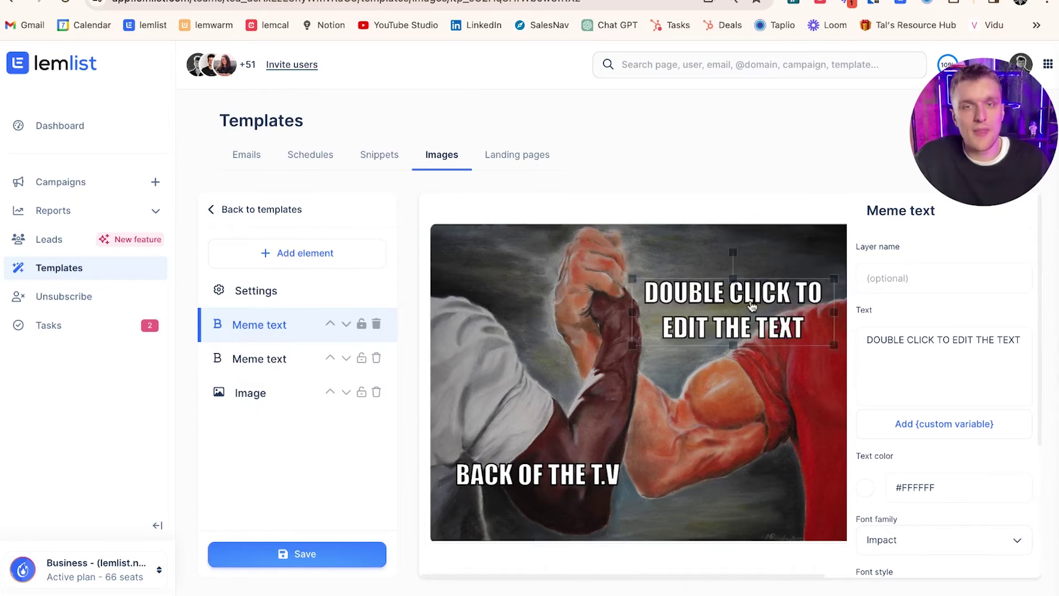
{"action": "left_click_drag", "start_coordinate": [752, 306], "coordinate": [629, 291]}
{"action": "double_click", "coordinate": [629, 291]}
{"action": "type", "text": "HAVING TOO"}
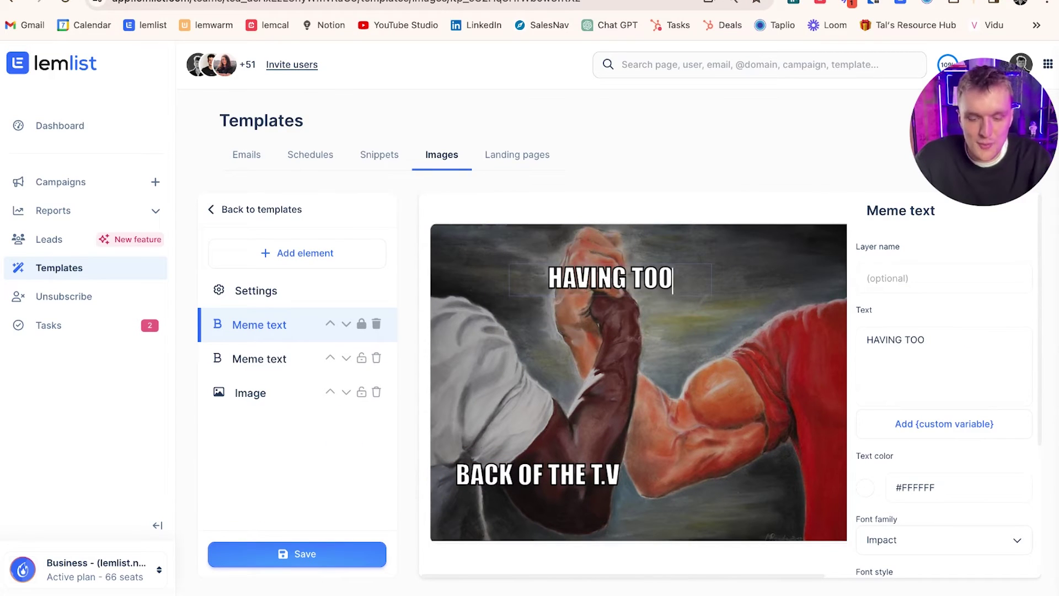
{"action": "type", "text": " MANY LEADS"}
Step: Add a third caption with the {{companyName}} variable and place it on the red arm
{"action": "left_click", "coordinate": [297, 253]}
{"action": "left_click", "coordinate": [345, 308]}
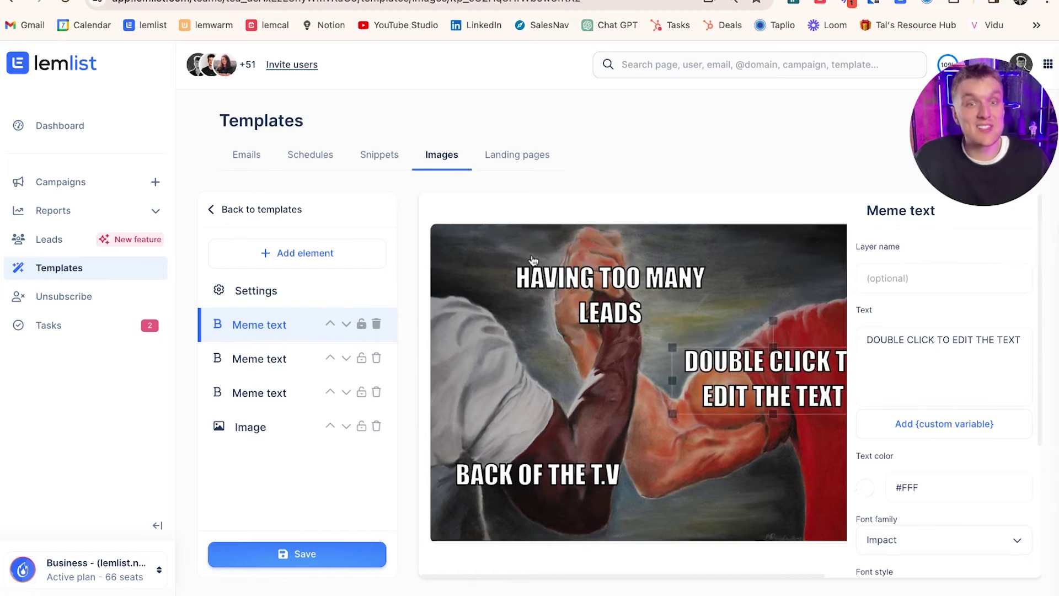
{"action": "triple_click", "coordinate": [946, 340]}
{"action": "type", "text": "{{"}
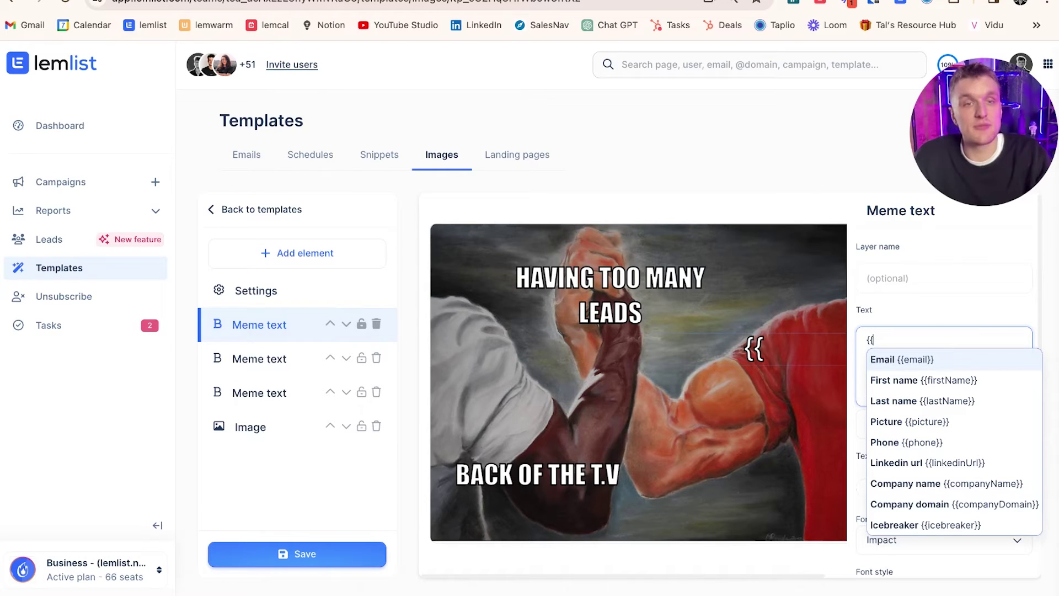
{"action": "type", "text": "COMP"}
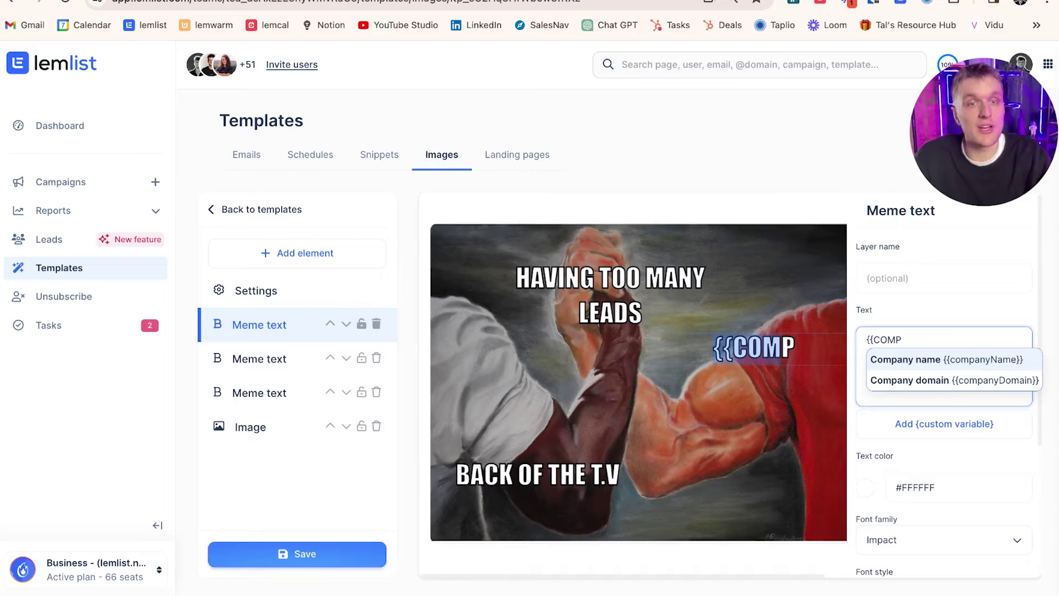
{"action": "key", "text": "Return"}
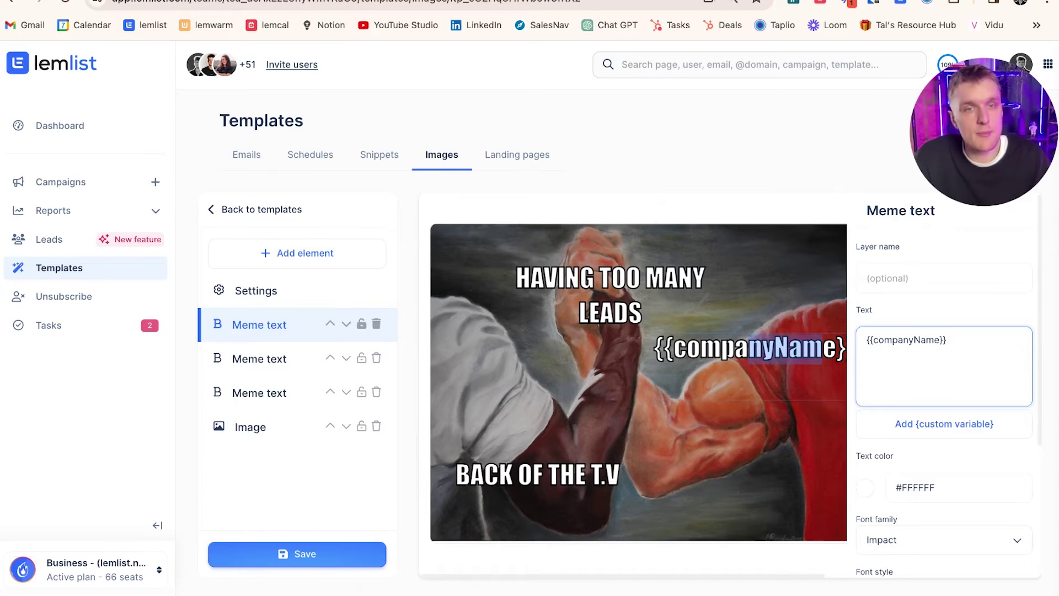
{"action": "left_click", "coordinate": [770, 374]}
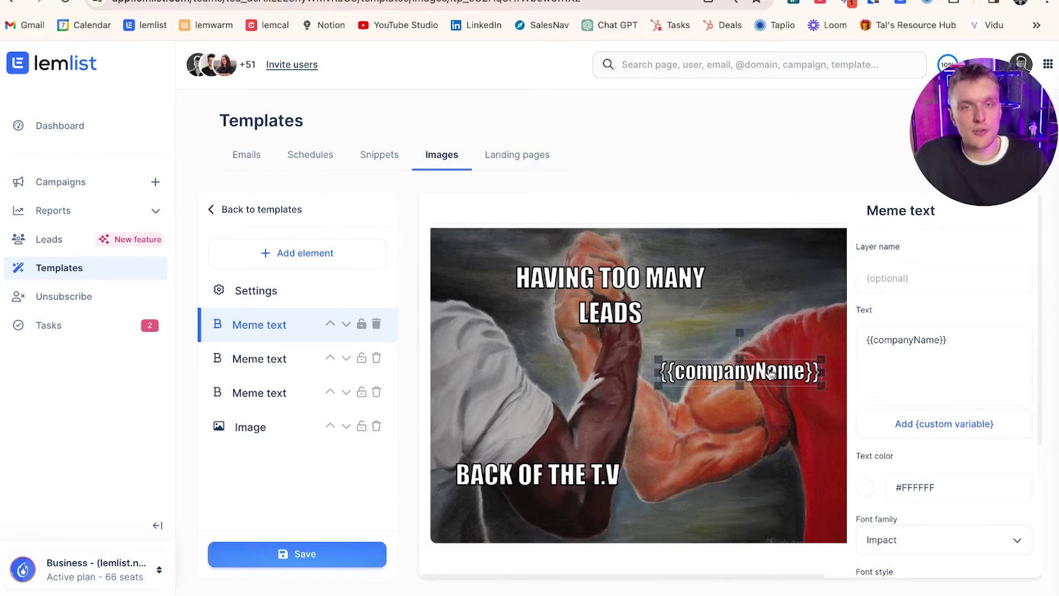
{"action": "left_click_drag", "start_coordinate": [770, 374], "coordinate": [780, 371]}
Step: Resize and reposition the 'HAVING TOO MANY LEADS' caption
{"action": "left_click", "coordinate": [710, 329]}
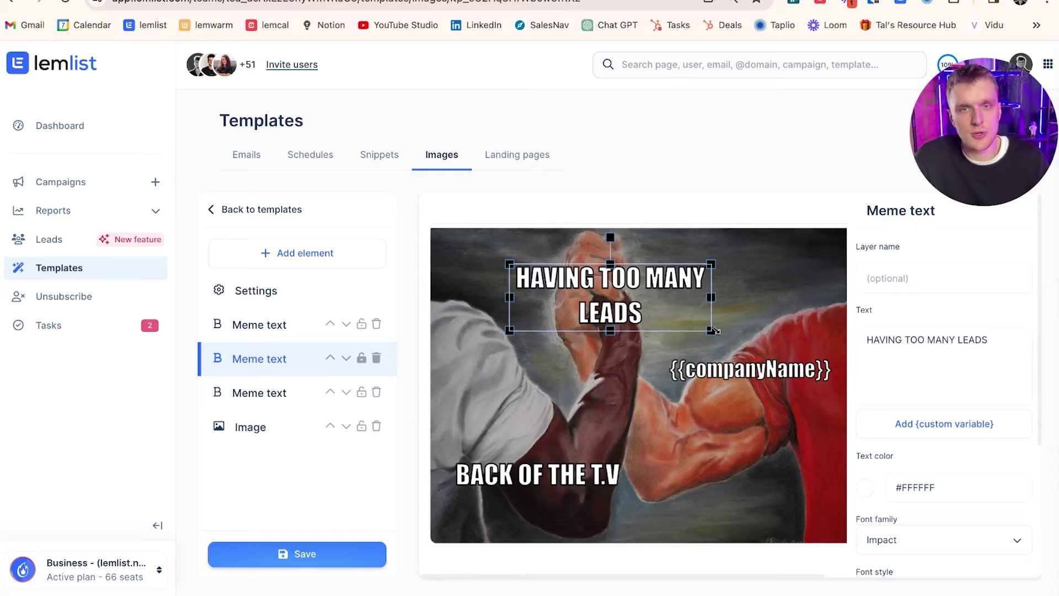
{"action": "left_click_drag", "start_coordinate": [713, 330], "coordinate": [651, 307]}
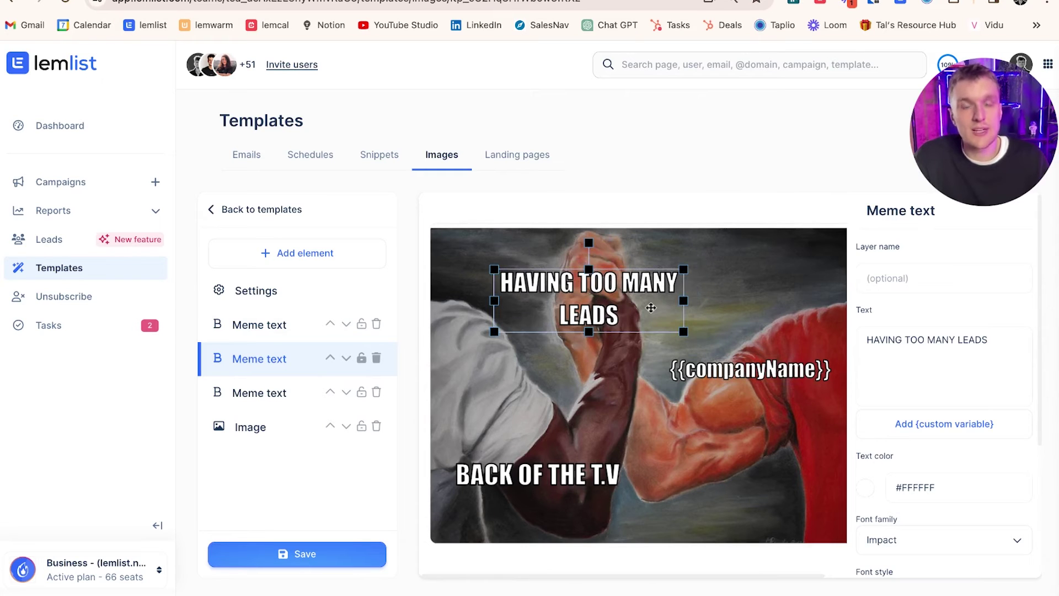
{"action": "left_click", "coordinate": [650, 340]}
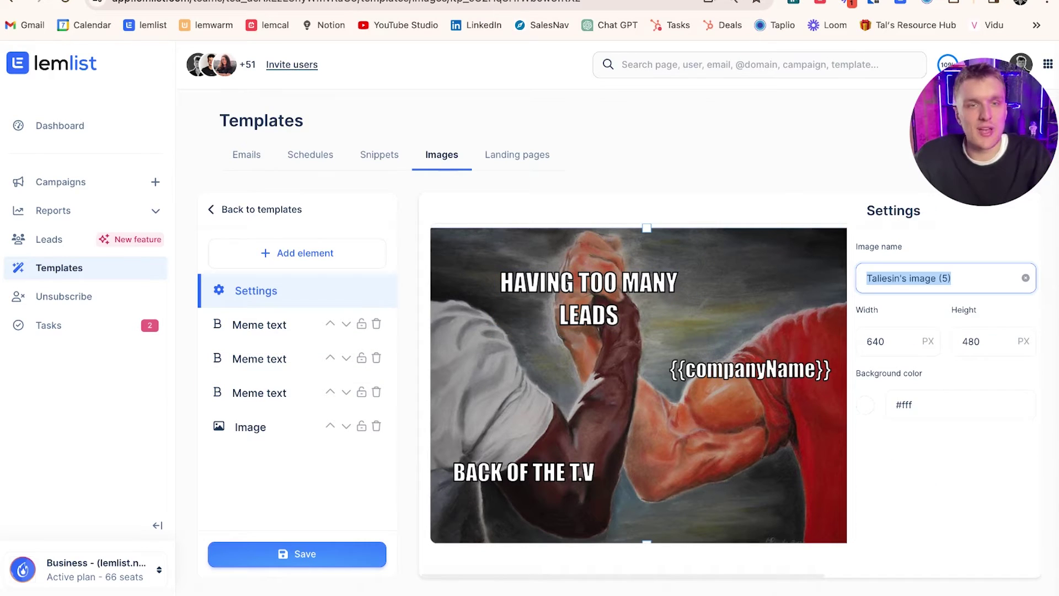
Step: Rename the template to 'CUSTOM IMAGE TEST', save it, and return to the image templates list
{"action": "triple_click", "coordinate": [956, 278]}
{"action": "type", "text": "CUSTOM IMAGE TEST"}
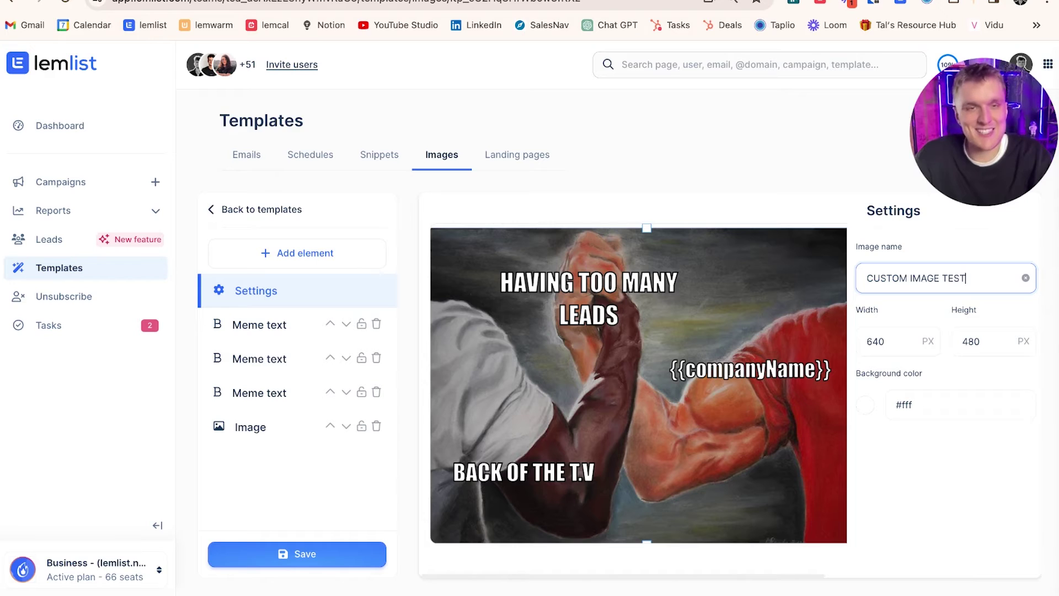
{"action": "left_click", "coordinate": [345, 580]}
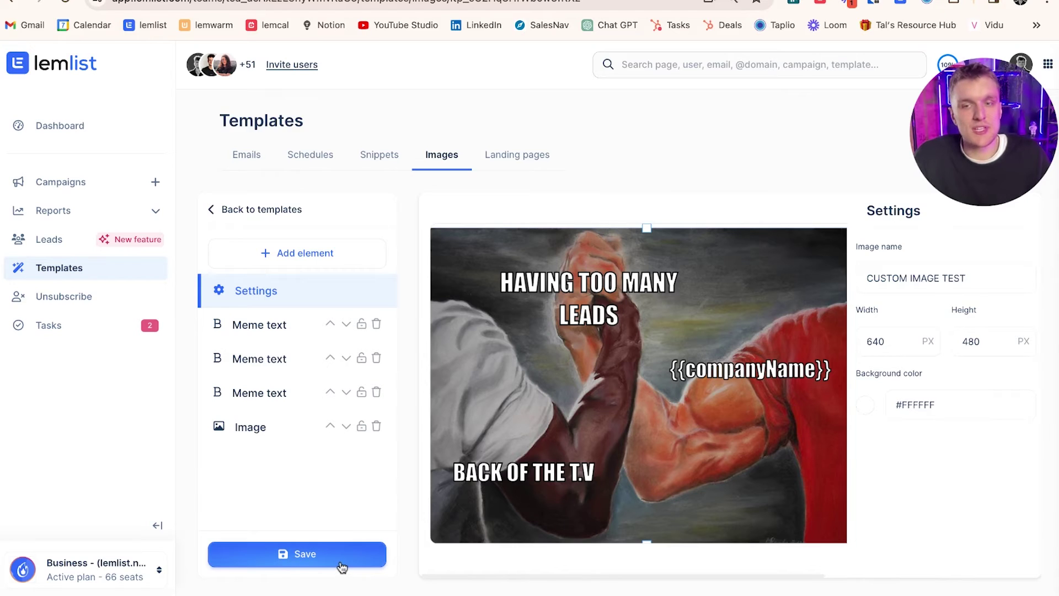
{"action": "left_click", "coordinate": [342, 567]}
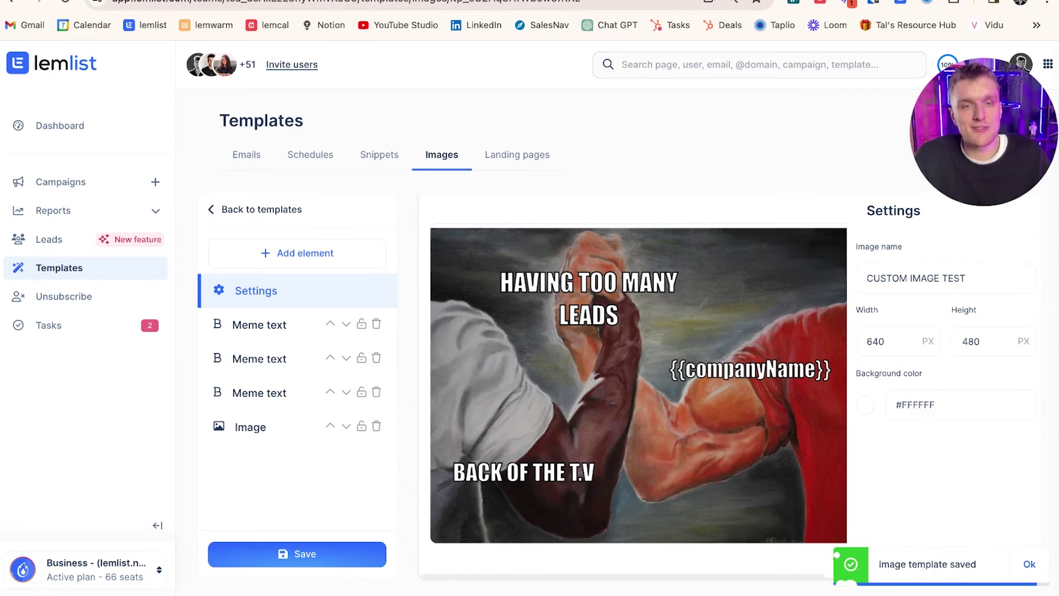
{"action": "left_click", "coordinate": [293, 211]}
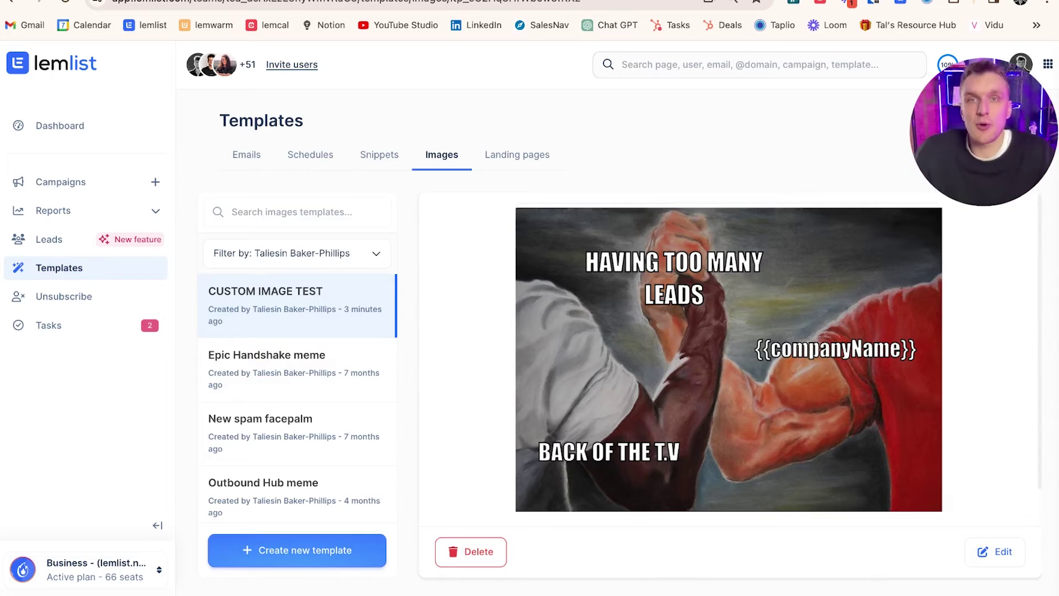
Step: Create a new campaign and start importing leads into it from a CSV file
{"action": "left_click", "coordinate": [60, 182]}
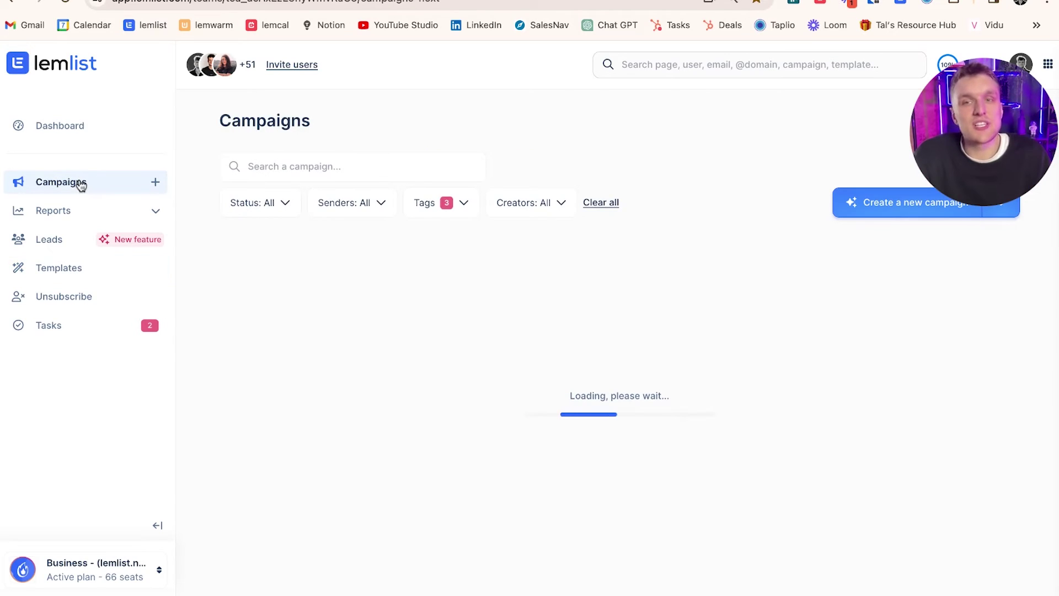
{"action": "left_click", "coordinate": [863, 204]}
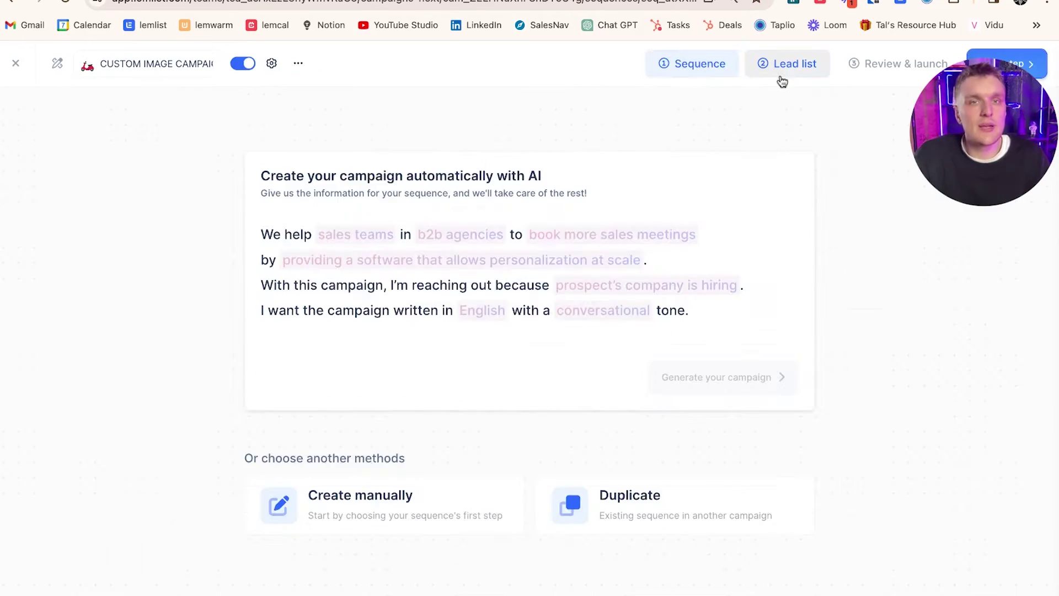
{"action": "left_click", "coordinate": [779, 71]}
{"action": "left_click", "coordinate": [887, 175]}
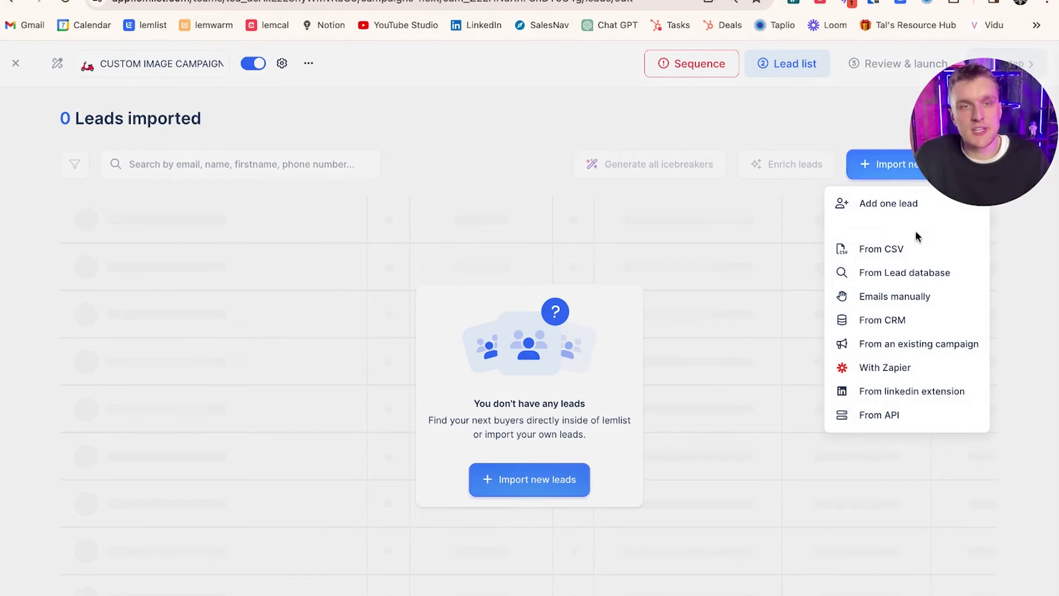
{"action": "left_click", "coordinate": [915, 246]}
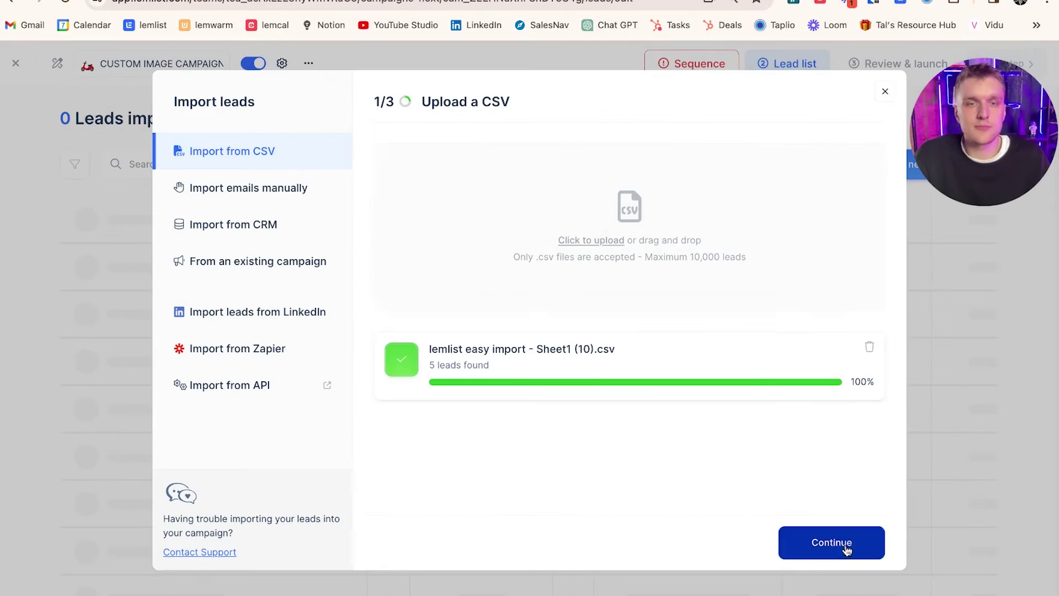
Step: Map the domain column to companyDomain and finish importing the five leads
{"action": "left_click", "coordinate": [844, 547]}
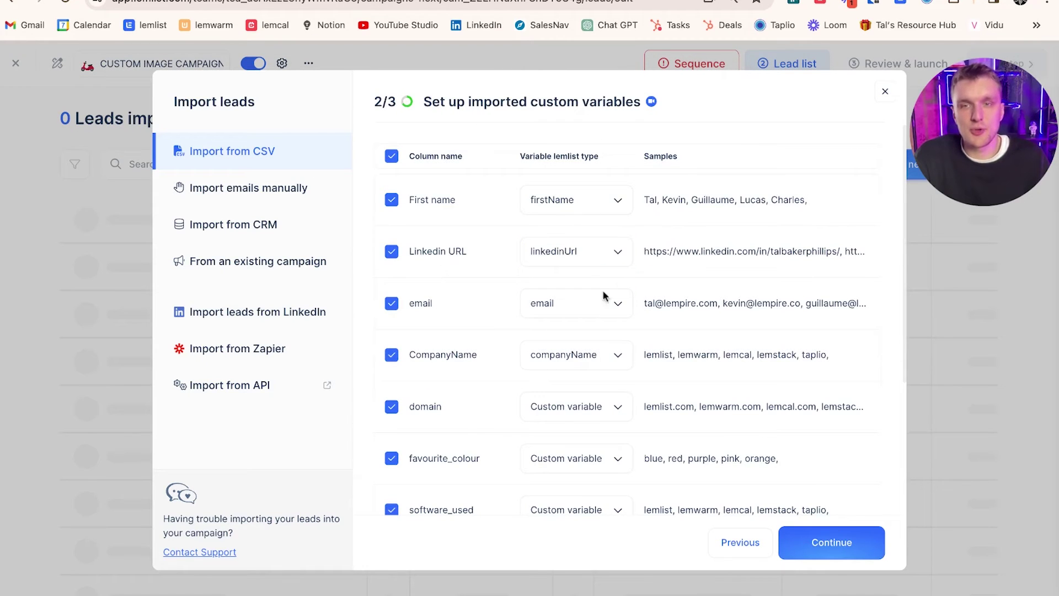
{"action": "scroll", "coordinate": [700, 372], "scroll_direction": "down", "scroll_amount": 1}
{"action": "scroll", "coordinate": [594, 368], "scroll_direction": "down", "scroll_amount": 1}
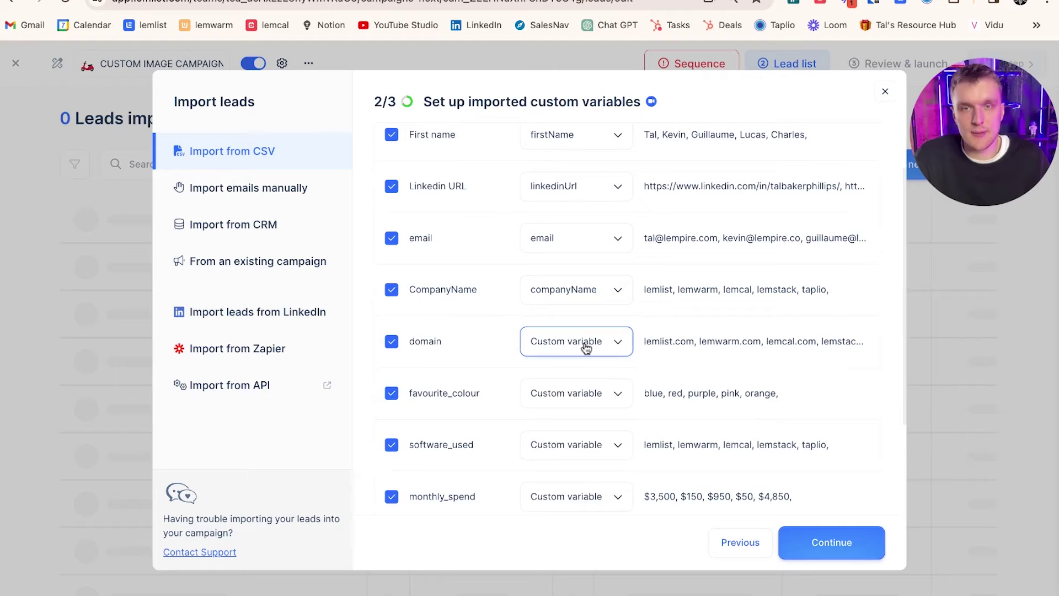
{"action": "left_click", "coordinate": [586, 345]}
{"action": "scroll", "coordinate": [609, 444], "scroll_direction": "down", "scroll_amount": 3}
{"action": "left_click", "coordinate": [595, 434]}
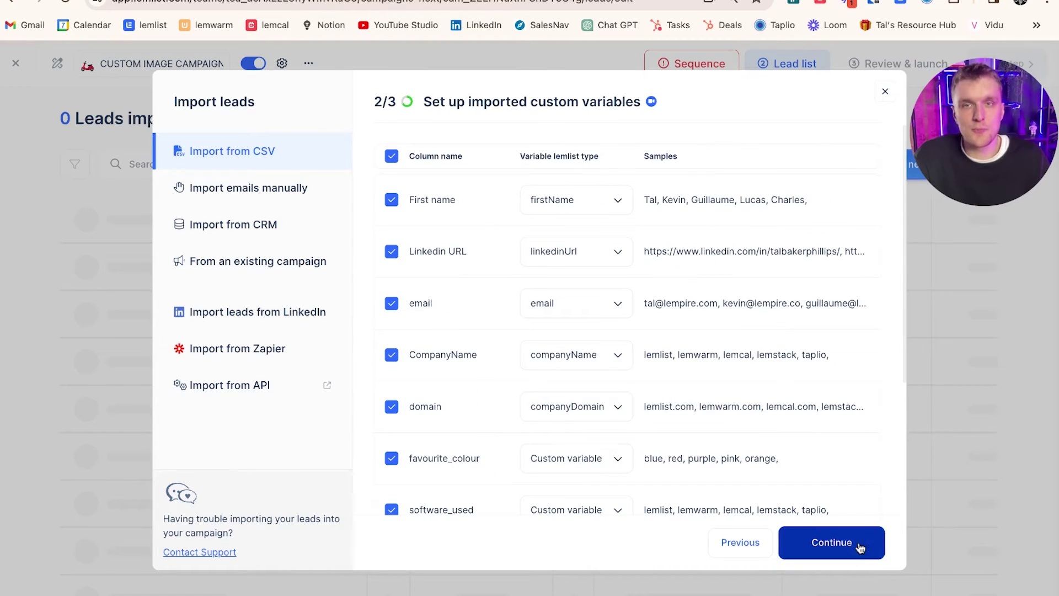
{"action": "left_click", "coordinate": [859, 547]}
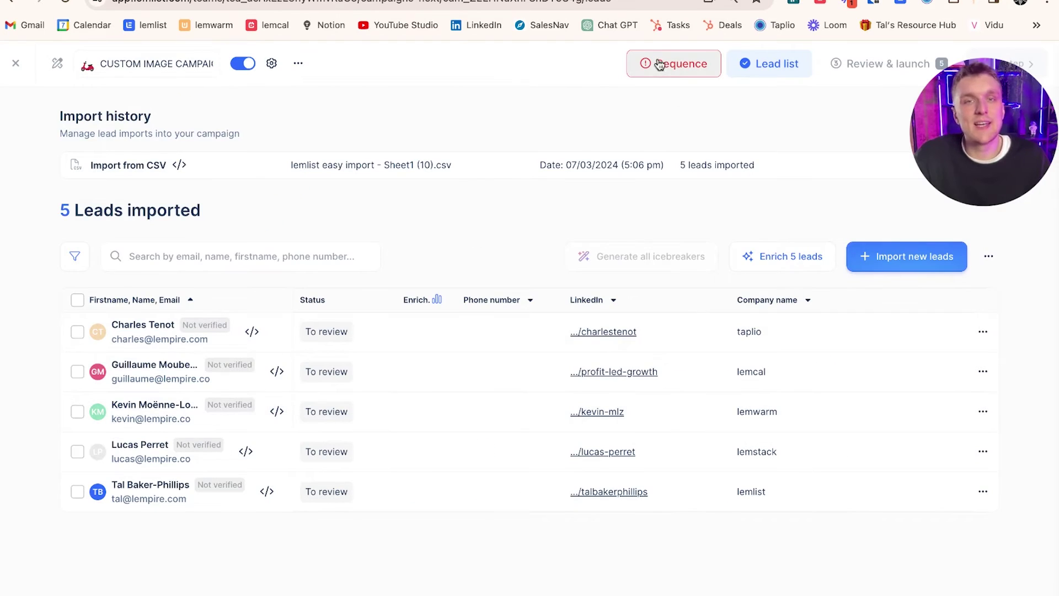
Step: Verify the email addresses of all 5 leads and start building the sequence manually
{"action": "left_click", "coordinate": [789, 263]}
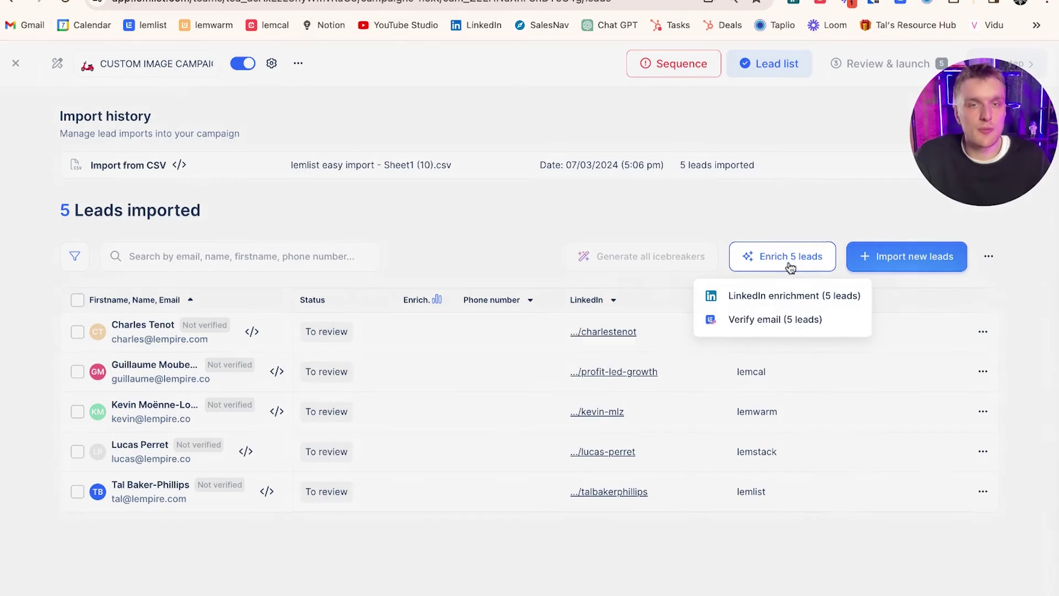
{"action": "left_click", "coordinate": [783, 328]}
{"action": "left_click", "coordinate": [694, 64]}
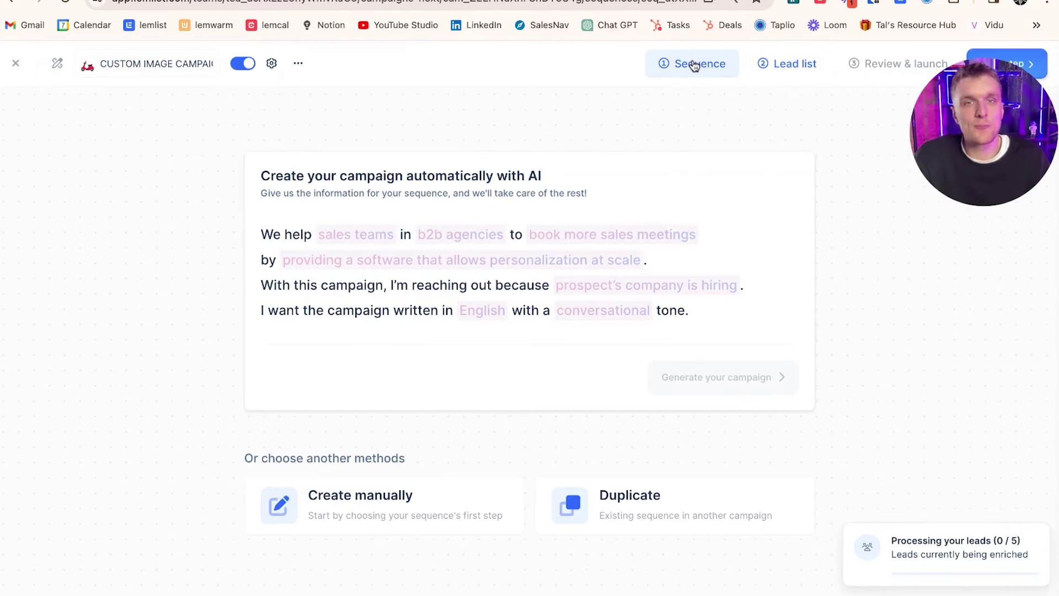
{"action": "left_click", "coordinate": [401, 519]}
Step: Add an Email step with a {{firstName}} greeting, 2500-leads pitch, {{signature}} and a p.s. line
{"action": "left_click", "coordinate": [246, 279]}
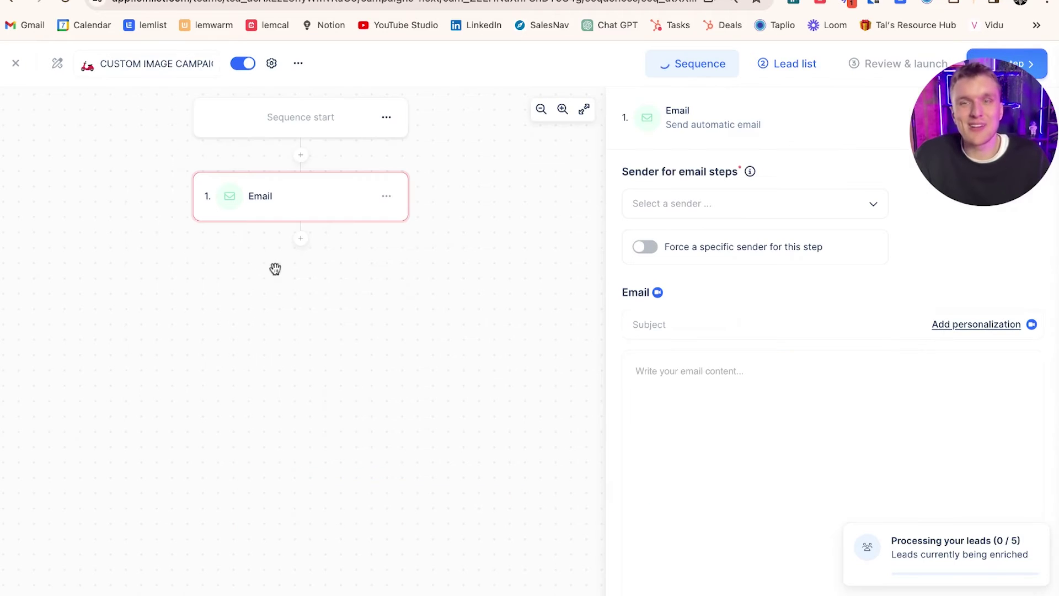
{"action": "left_click", "coordinate": [745, 392]}
{"action": "type", "text": "Hi {{firstName}},"}
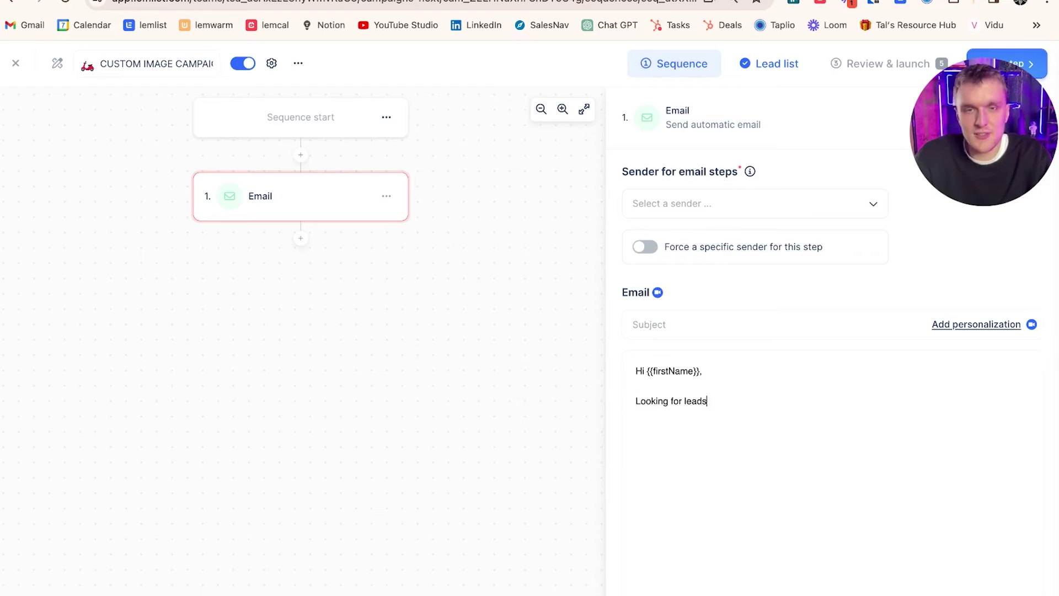
{"action": "type", "text": "are."}
{"action": "key", "text": "Return"}
{"action": "key", "text": "Return"}
{"action": "type", "text": "Here's a way to import 2500 leads at a time."}
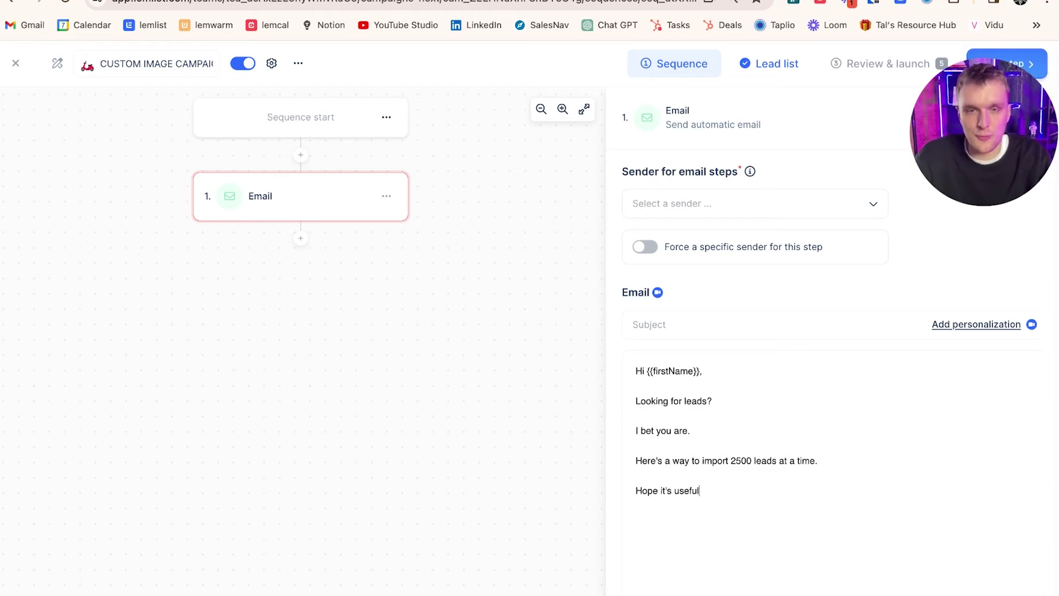
{"action": "type", "text": "!"}
{"action": "key", "text": "Return"}
{"action": "key", "text": "Return"}
{"action": "type", "text": "{{si"}
{"action": "key", "text": "Return"}
{"action": "key", "text": "Return"}
{"action": "key", "text": "Return"}
{"action": "type", "text": "p.s hope you"}
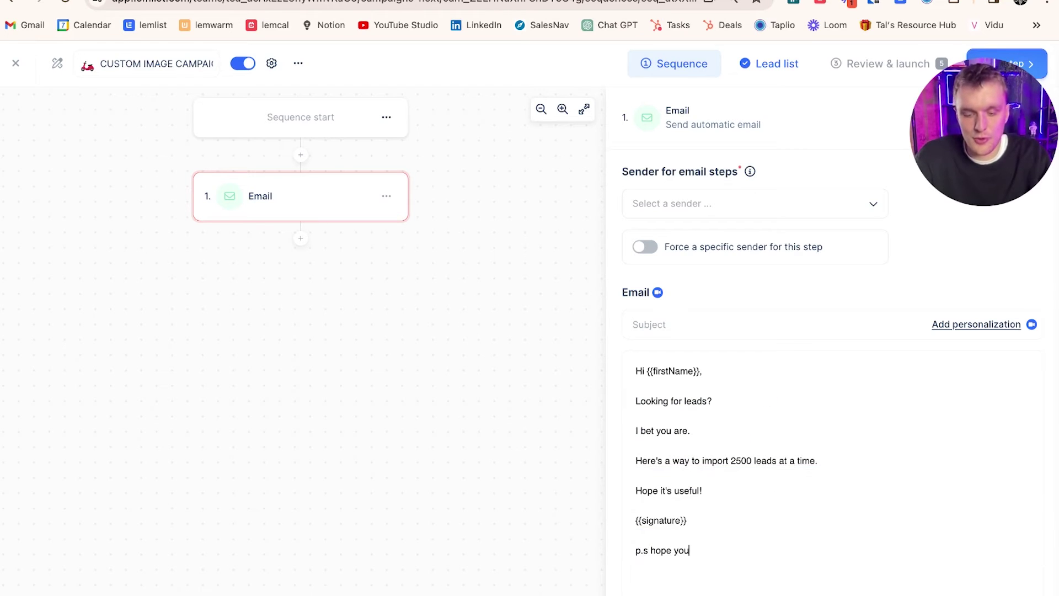
{"action": "type", "text": "!"}
{"action": "scroll", "coordinate": [794, 485], "scroll_direction": "down", "scroll_amount": 2}
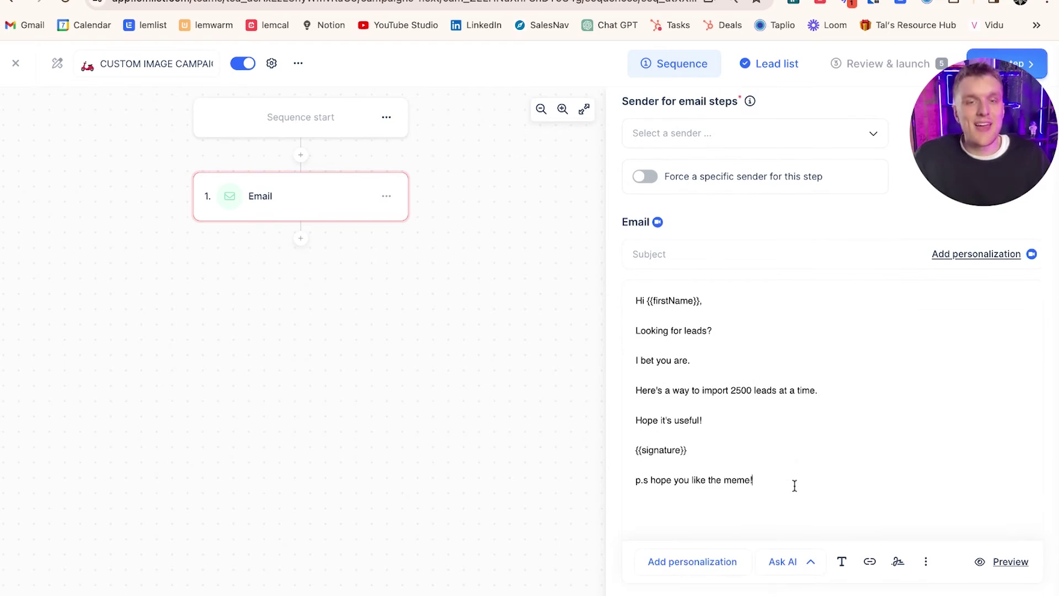
Step: Insert the CUSTOM IMAGE TEST handshake meme into the email and make it smaller
{"action": "left_click", "coordinate": [726, 569]}
{"action": "left_click", "coordinate": [414, 237]}
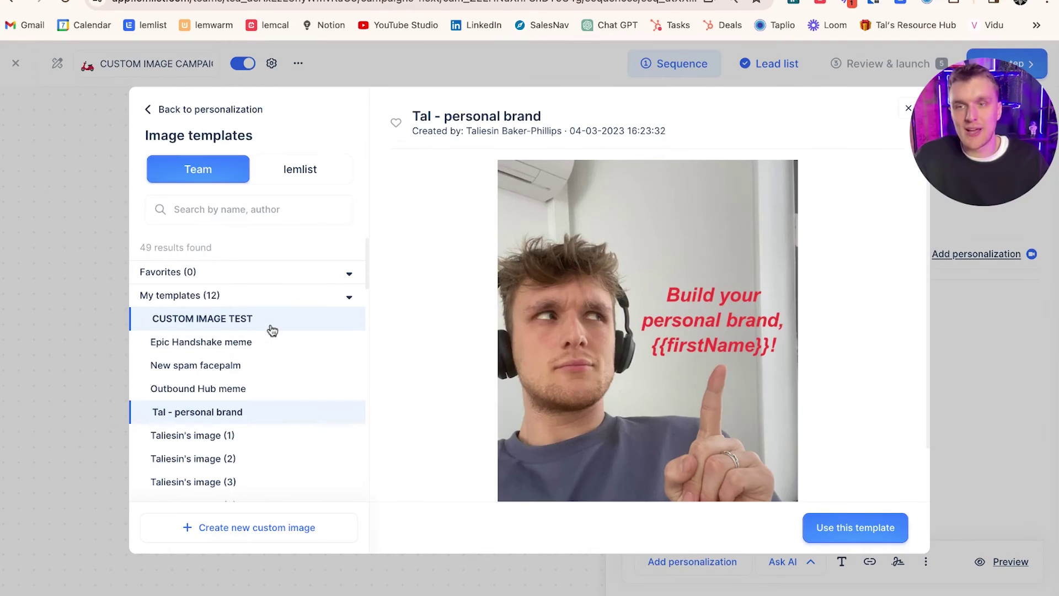
{"action": "left_click", "coordinate": [271, 328]}
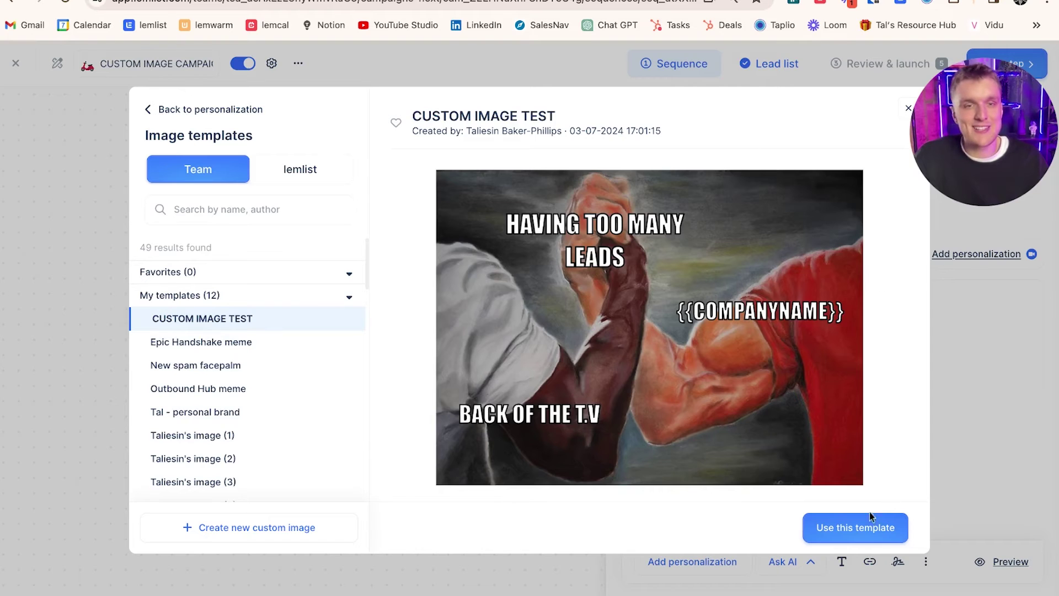
{"action": "left_click", "coordinate": [869, 514]}
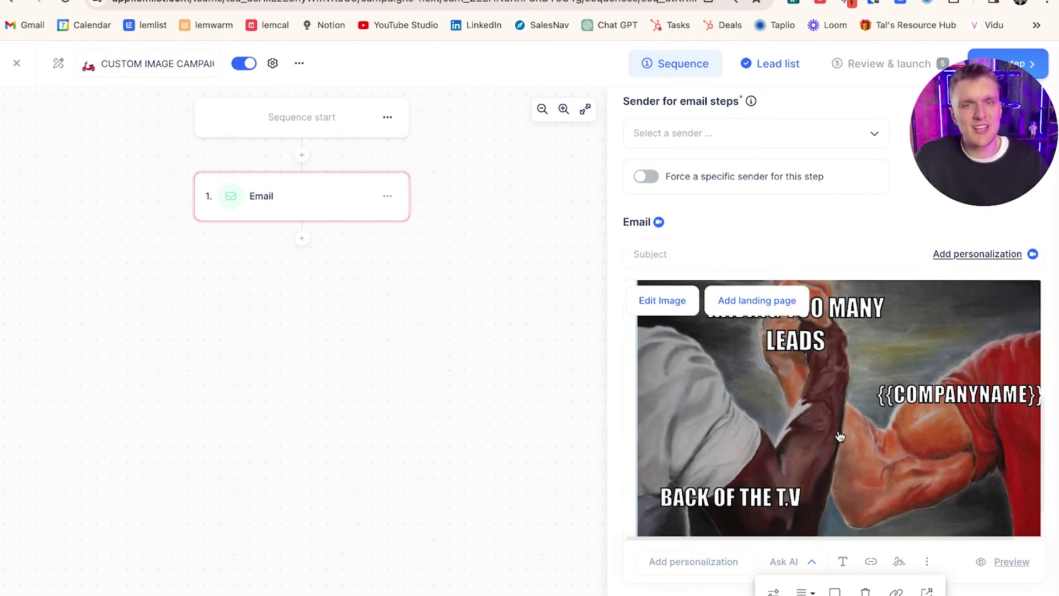
{"action": "left_click", "coordinate": [988, 416]}
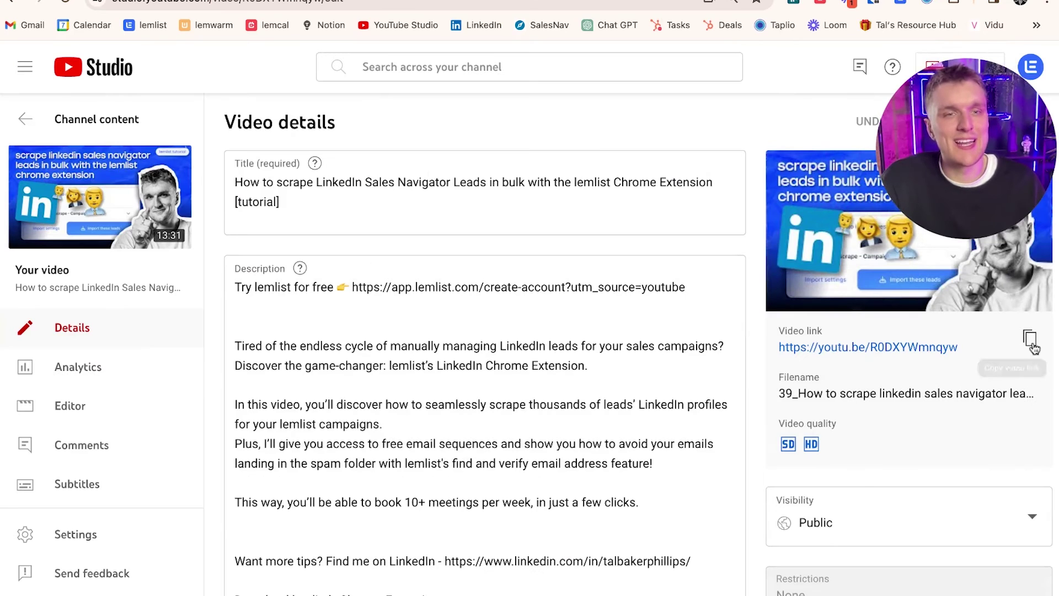
Step: Copy the YouTube video's link for the 2500-leads pitch line
{"action": "left_click", "coordinate": [1030, 338]}
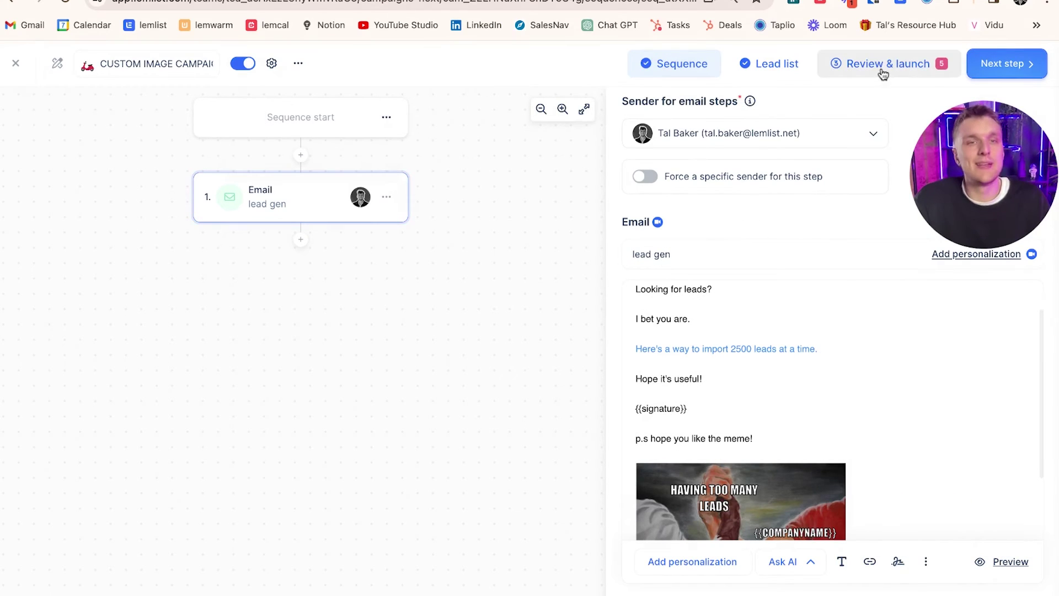
{"action": "scroll", "coordinate": [846, 345], "scroll_direction": "down", "scroll_amount": 2}
{"action": "scroll", "coordinate": [848, 344], "scroll_direction": "up", "scroll_amount": 3}
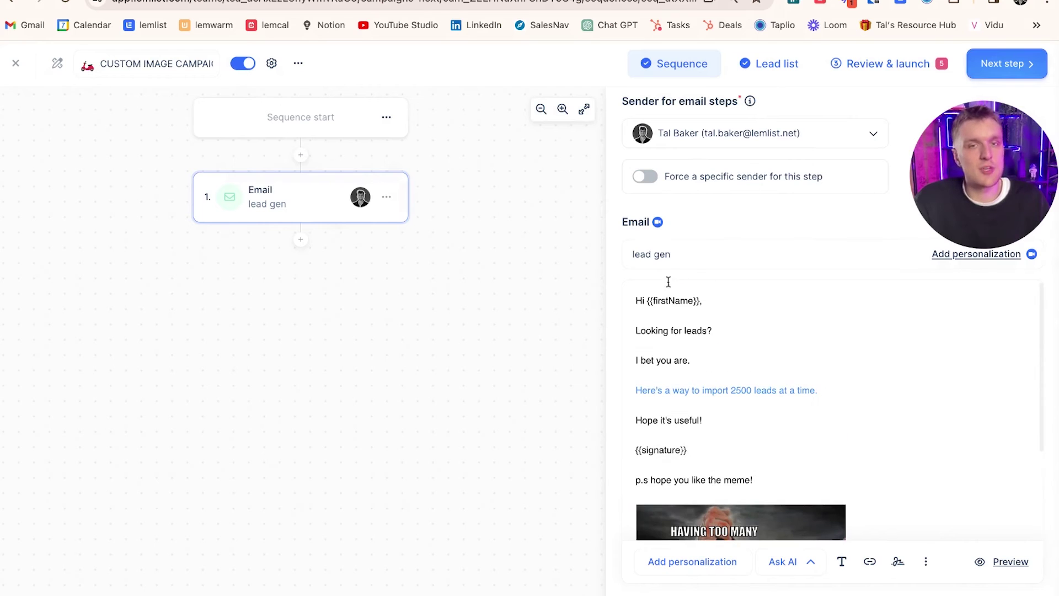
Step: In Review & launch, preview the email for the second through last leads, each meme showing its company
{"action": "left_click", "coordinate": [888, 63]}
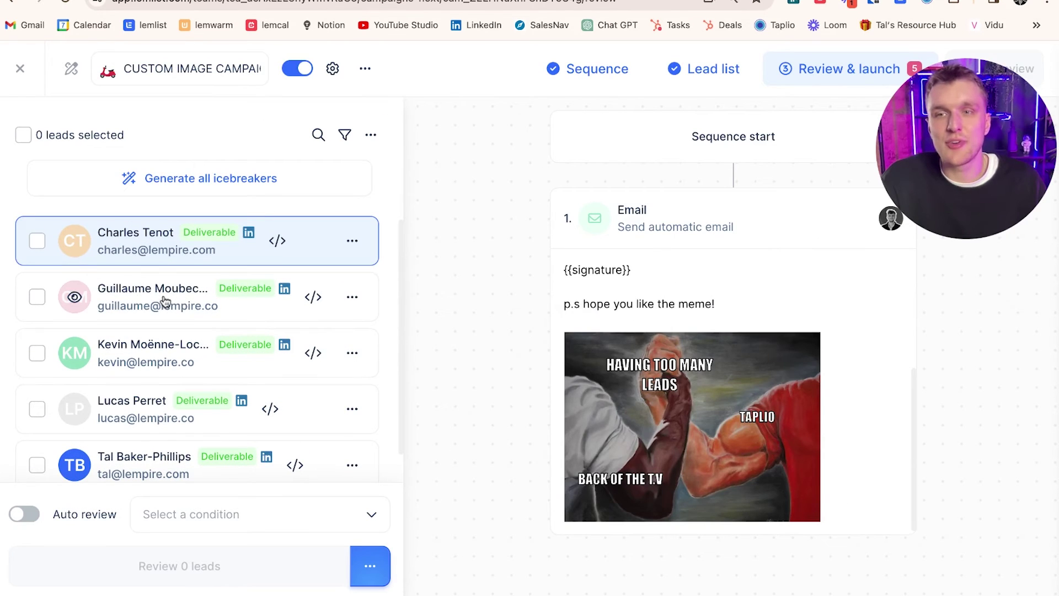
{"action": "left_click", "coordinate": [165, 301]}
{"action": "left_click", "coordinate": [188, 351]}
{"action": "left_click", "coordinate": [180, 410]}
{"action": "left_click", "coordinate": [185, 449]}
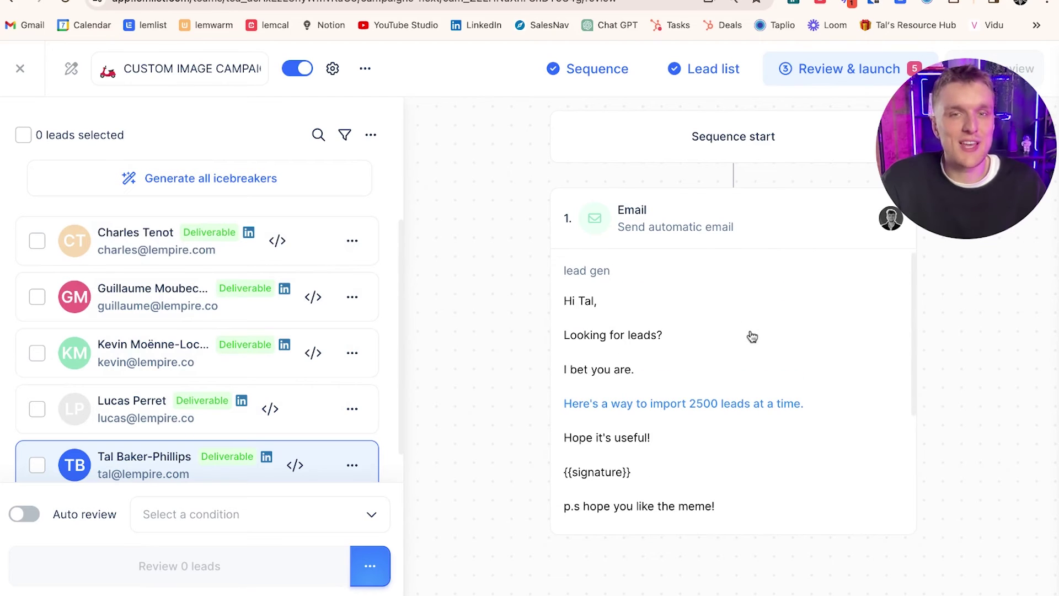
{"action": "scroll", "coordinate": [751, 336], "scroll_direction": "down", "scroll_amount": 4}
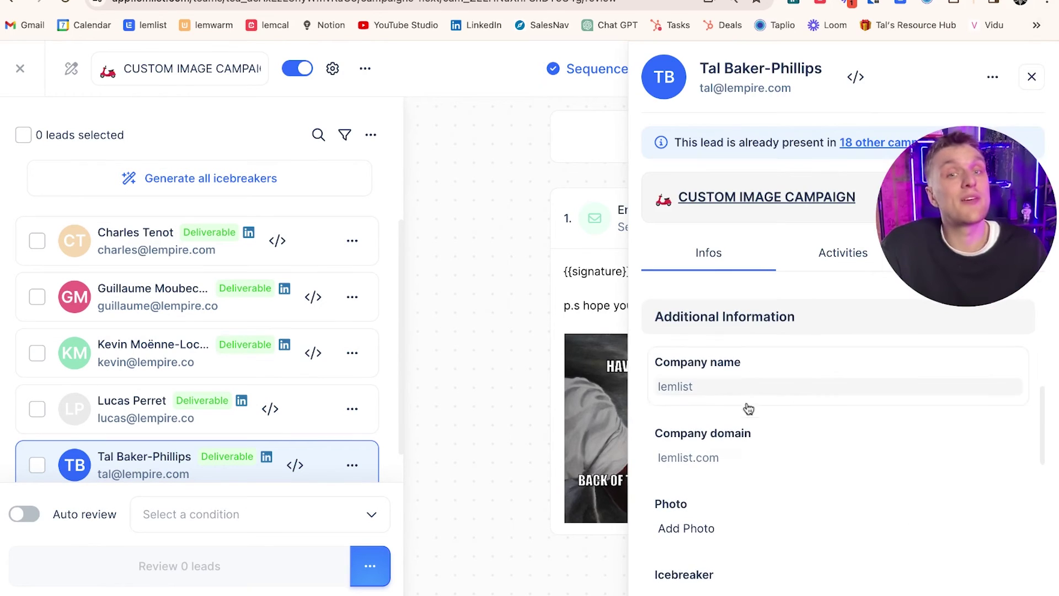
Step: Close the last lead's details, preview the fourth lead's email, and open that lead's details
{"action": "left_click", "coordinate": [1031, 77]}
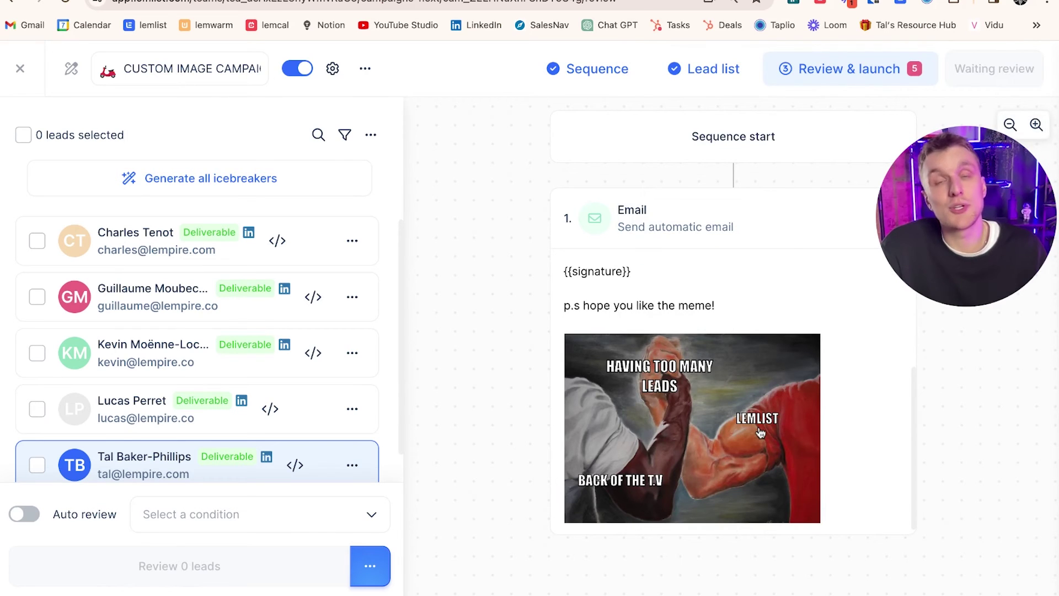
{"action": "left_click", "coordinate": [333, 408]}
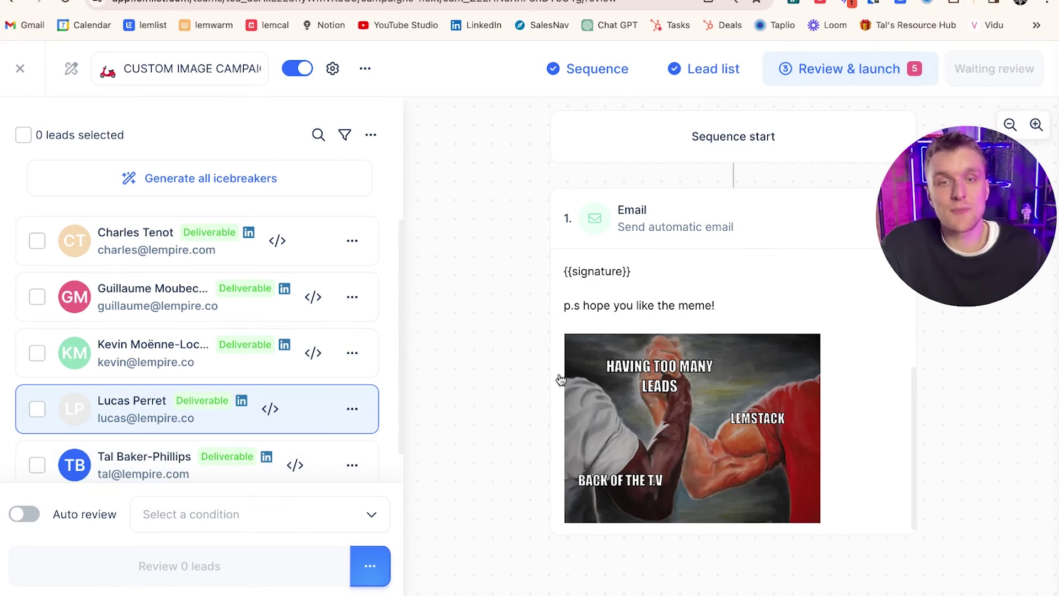
{"action": "left_click", "coordinate": [73, 410]}
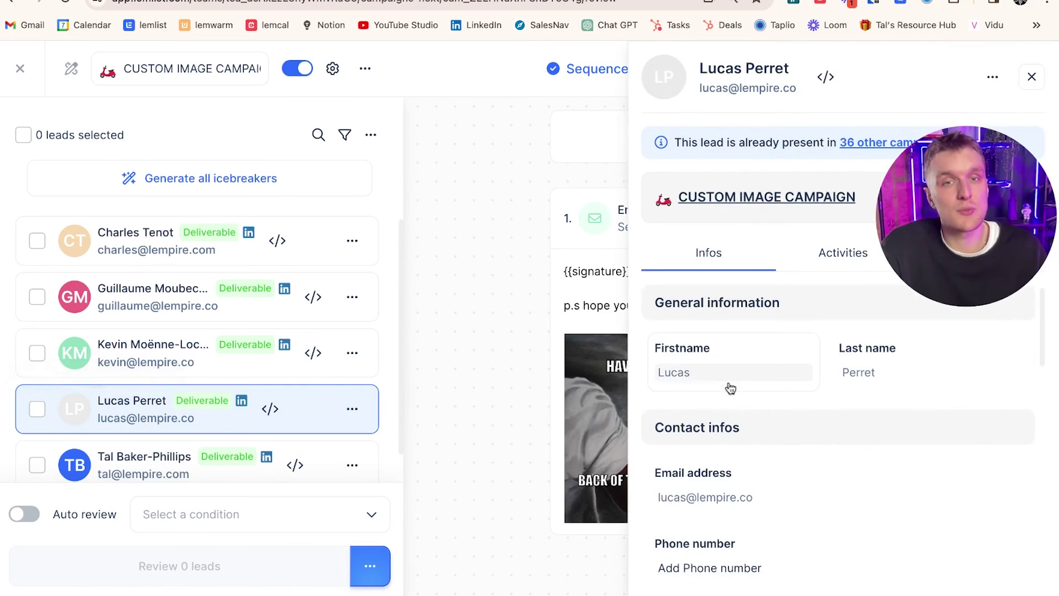
{"action": "scroll", "coordinate": [728, 382], "scroll_direction": "down", "scroll_amount": 6}
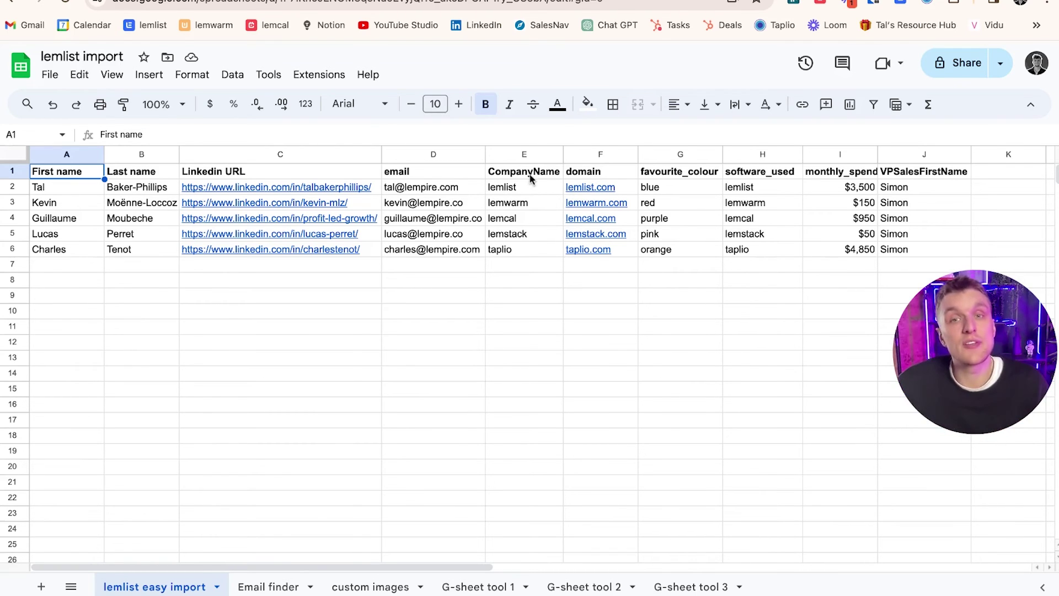
Step: Highlight the CompanyName header and values (E1:E6) in the 'lemlist import' sheet
{"action": "left_click_drag", "start_coordinate": [530, 177], "coordinate": [525, 249]}
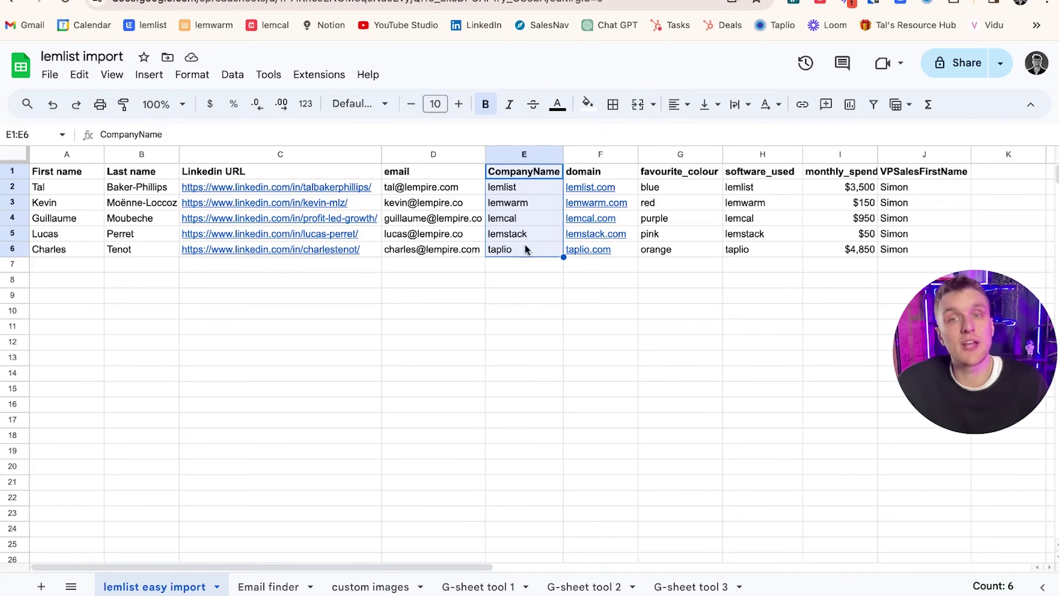
{"action": "left_click_drag", "start_coordinate": [511, 171], "coordinate": [521, 250]}
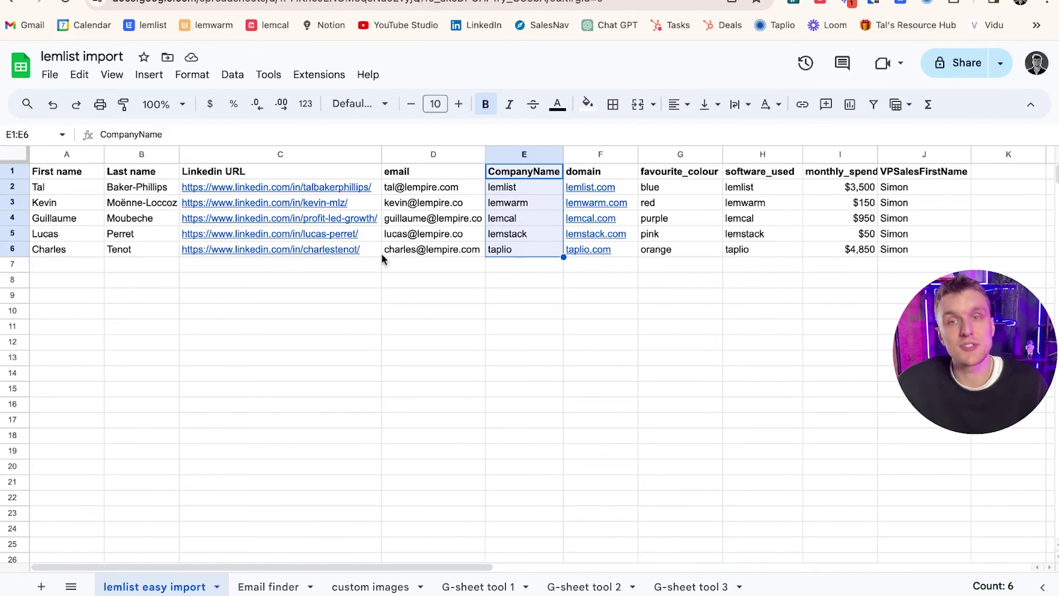
{"action": "left_click", "coordinate": [154, 193]}
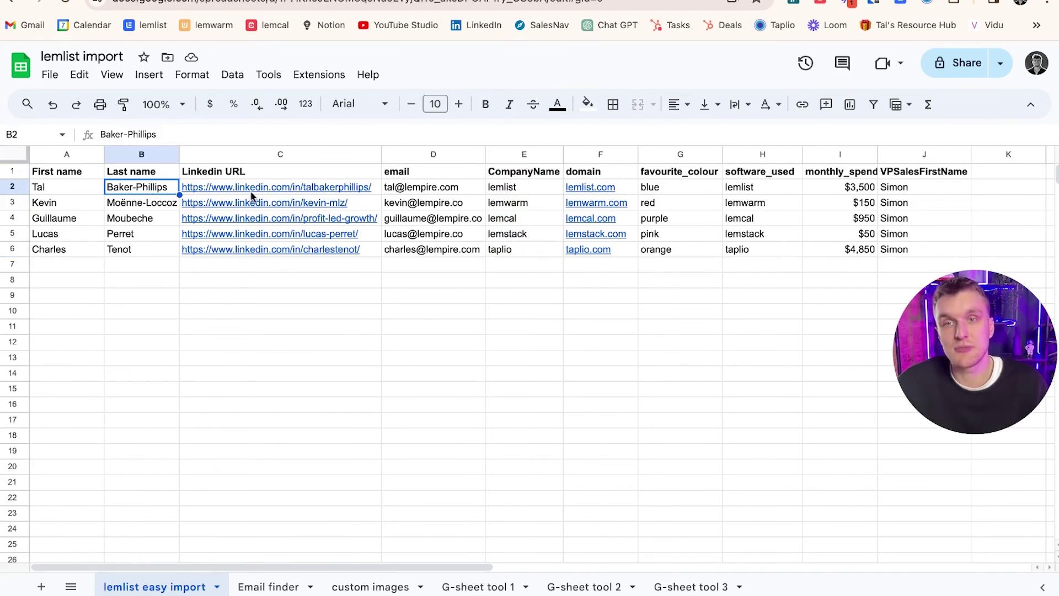
Step: Point out the company cells lemlist, lemwarm and lemstack, then close lemlist's fourth-lead panel showing LEMSTACK
{"action": "left_click", "coordinate": [489, 192]}
{"action": "left_click", "coordinate": [511, 204]}
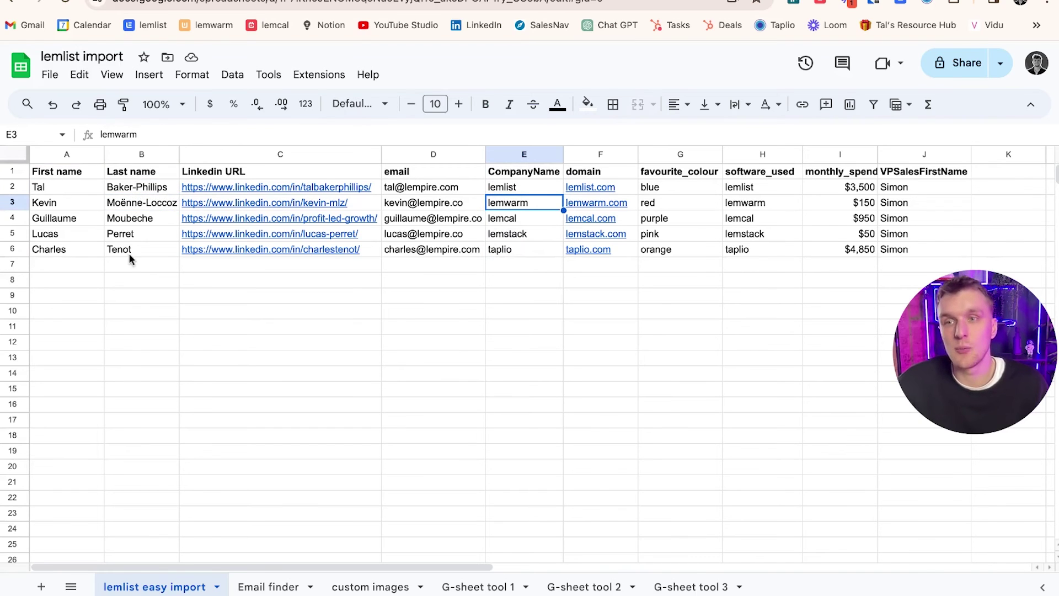
{"action": "left_click", "coordinate": [128, 238]}
{"action": "left_click", "coordinate": [511, 234]}
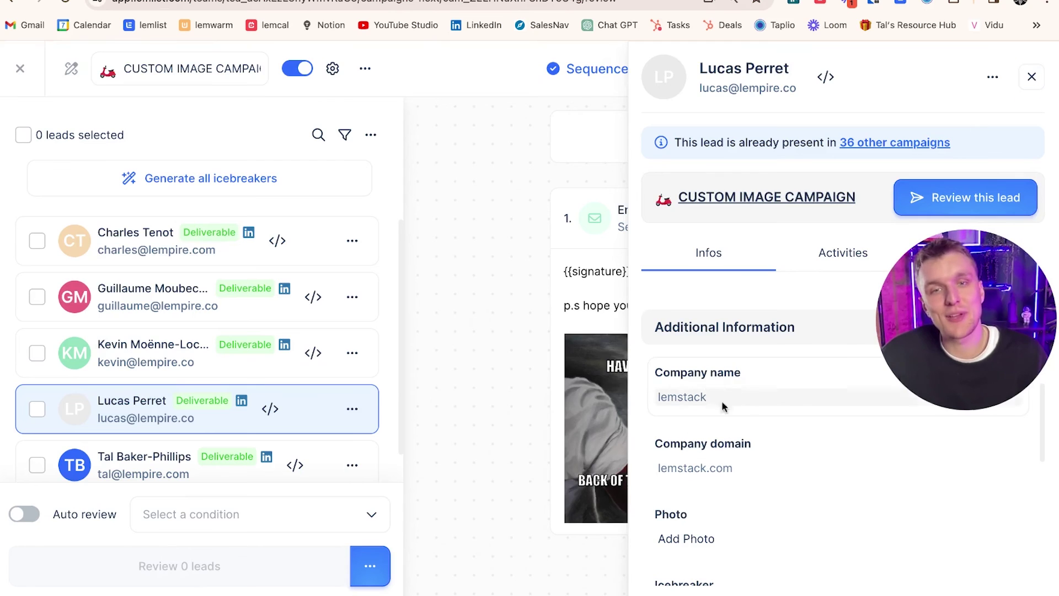
{"action": "left_click", "coordinate": [1030, 77]}
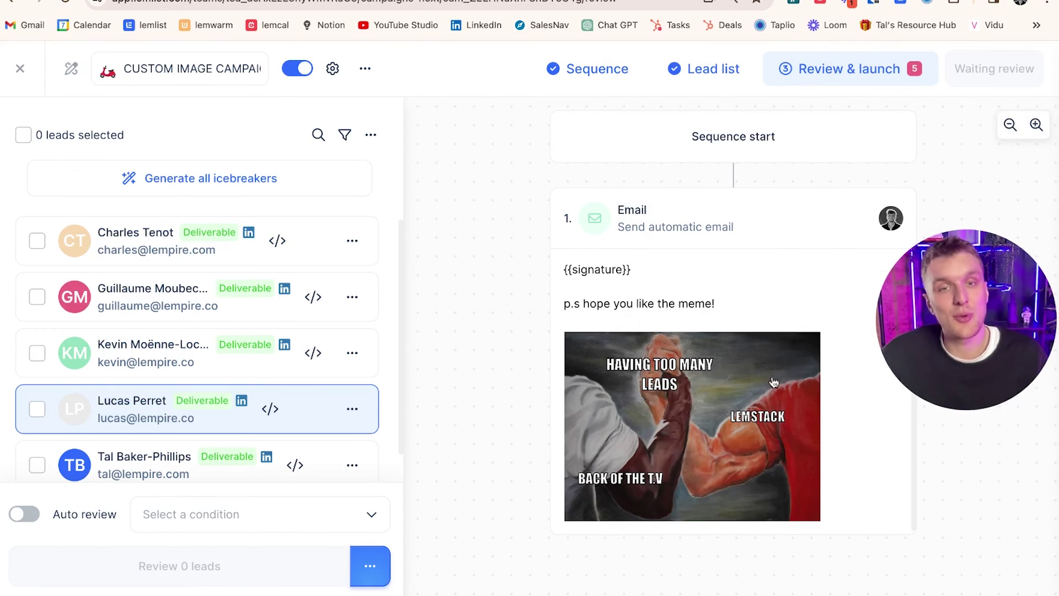
{"action": "scroll", "coordinate": [738, 385], "scroll_direction": "up", "scroll_amount": 4}
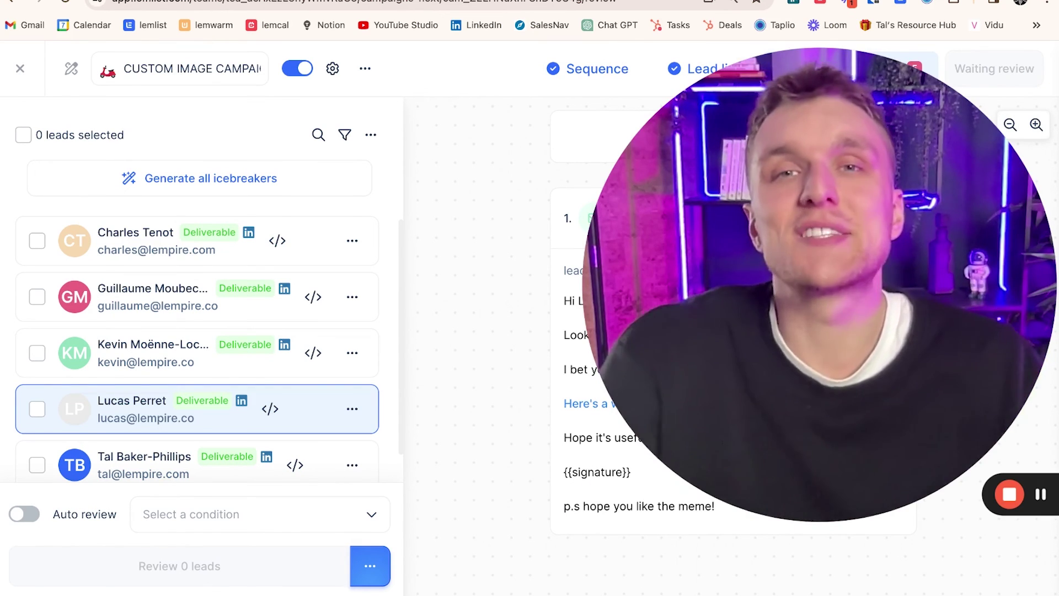